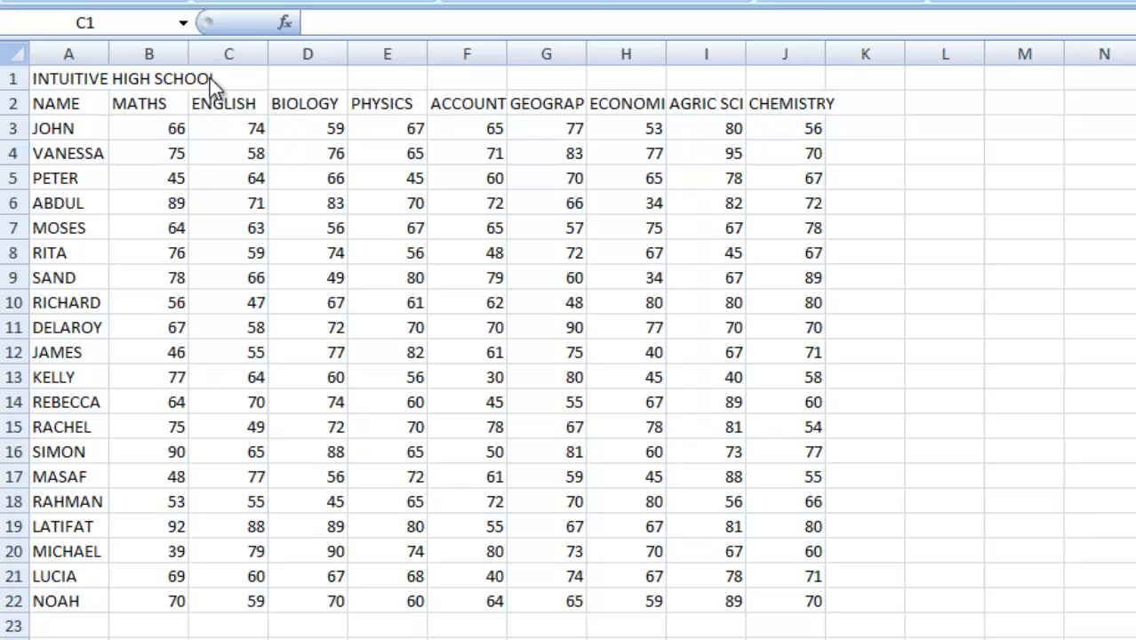
pyautogui.click(40, 77)
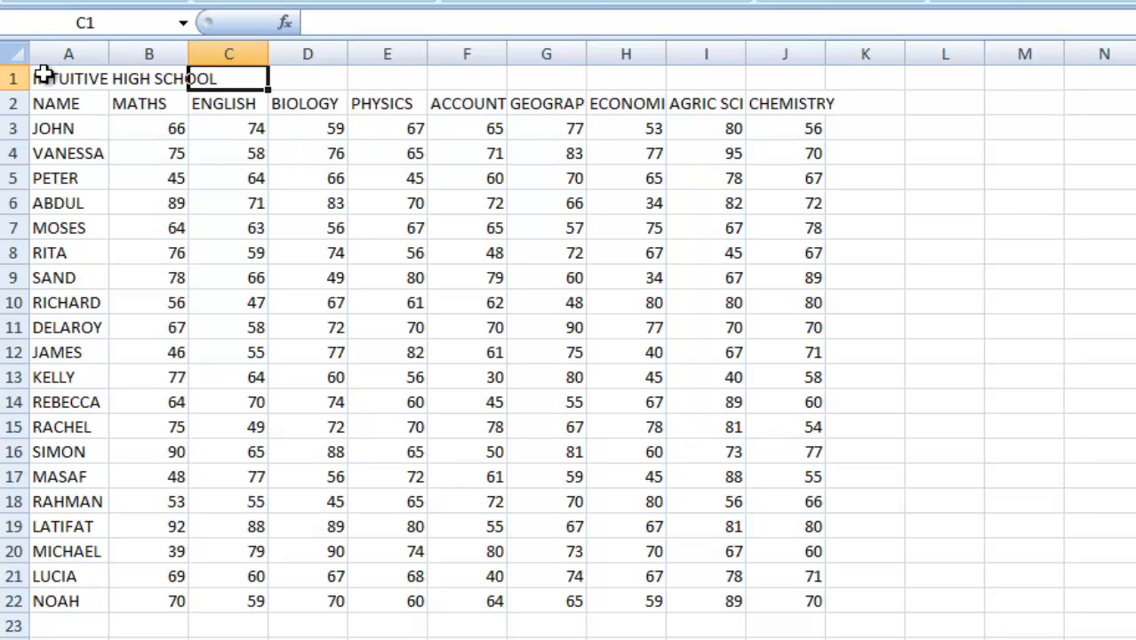
pyautogui.click(49, 77)
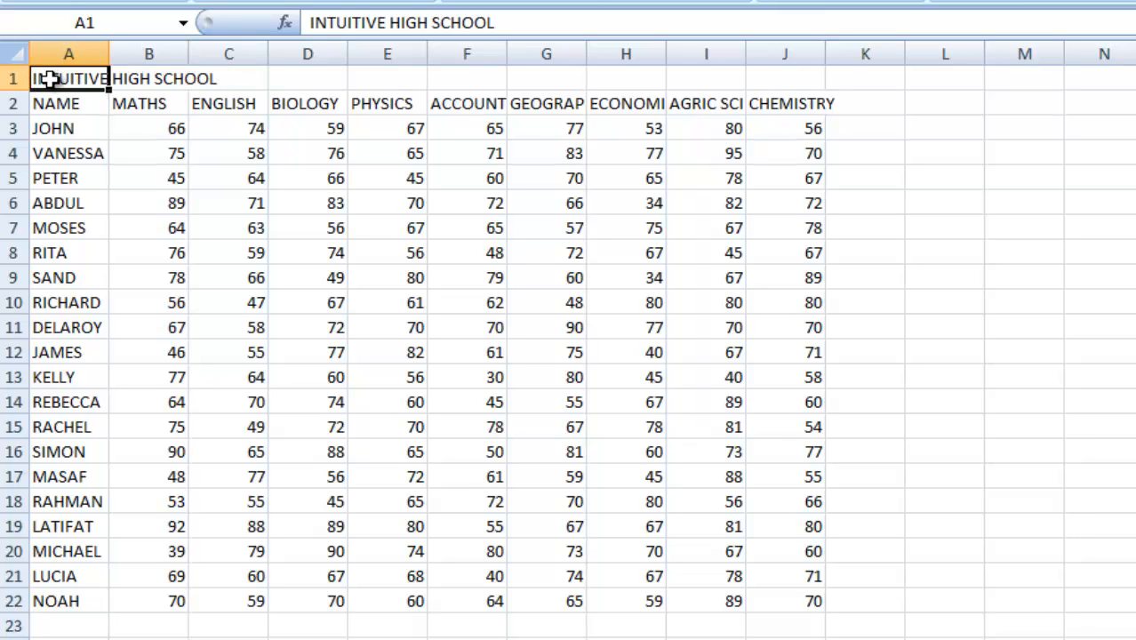
pyautogui.click(966, 205)
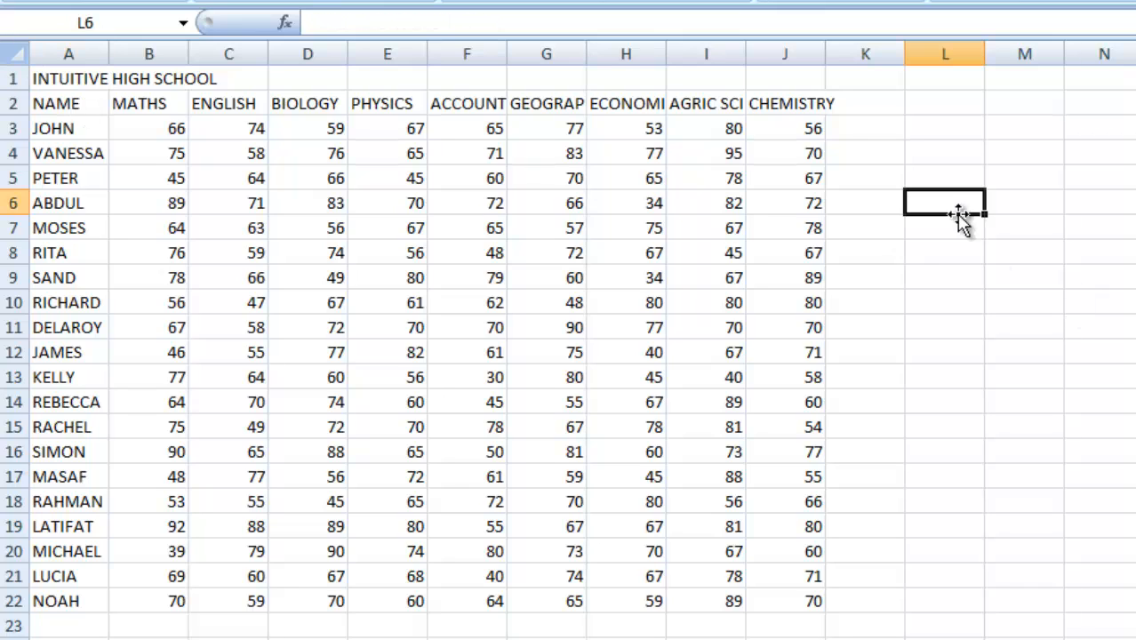
pyautogui.click(948, 227)
pyautogui.click(876, 232)
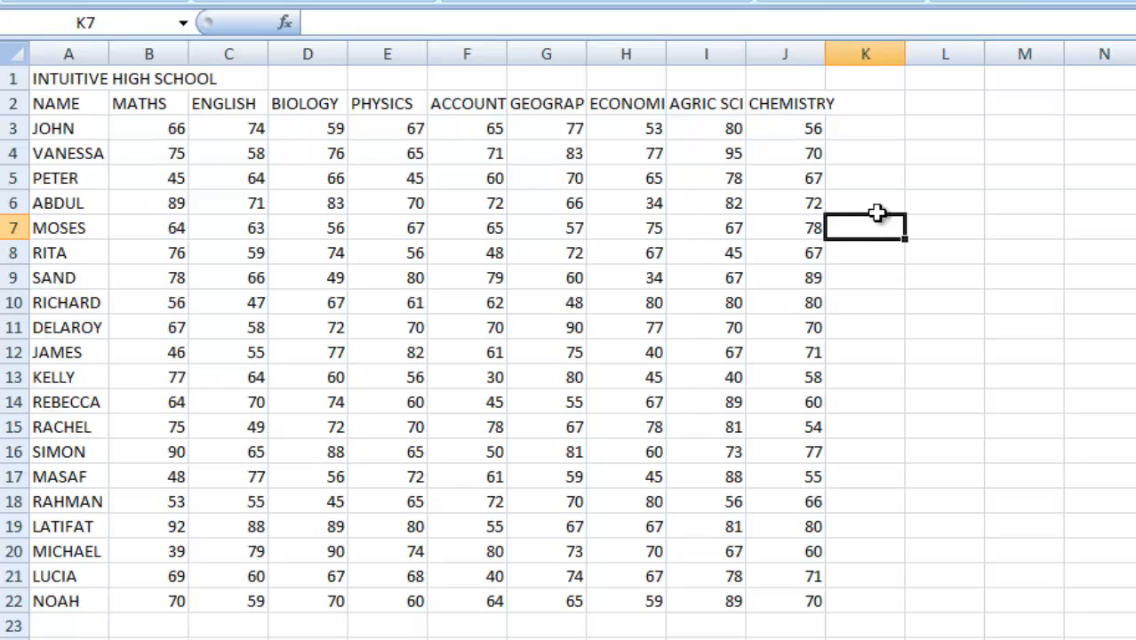
pyautogui.click(875, 198)
pyautogui.click(861, 151)
pyautogui.click(840, 104)
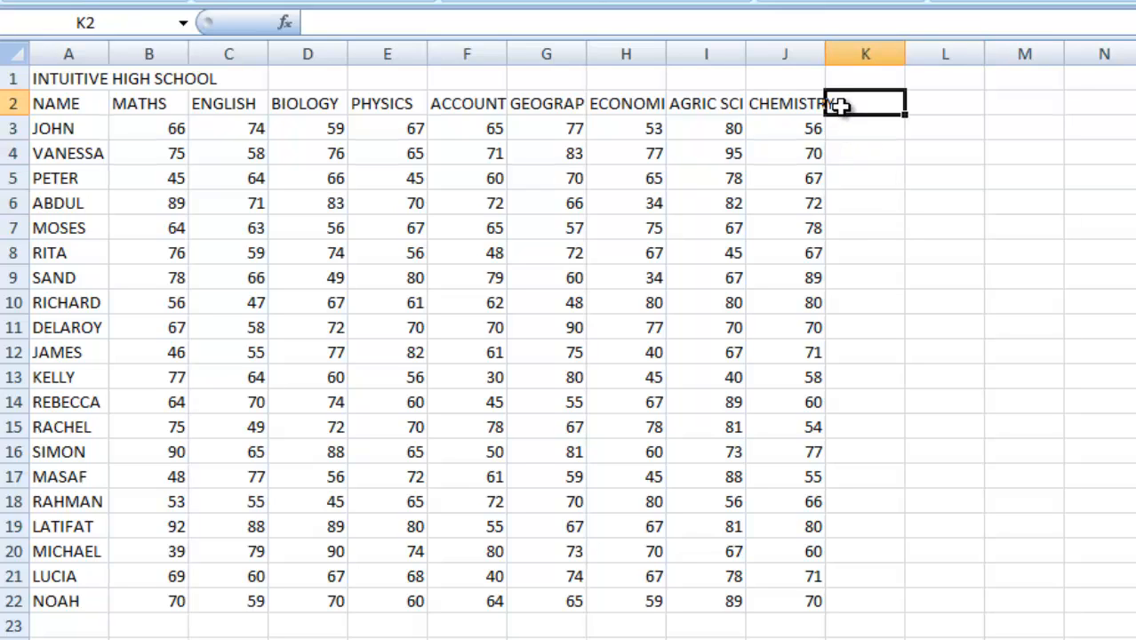
# Merge and center the INTUITIVE HIGH SCHOOL title across cells A1 to J1.
pyautogui.click(37, 78)
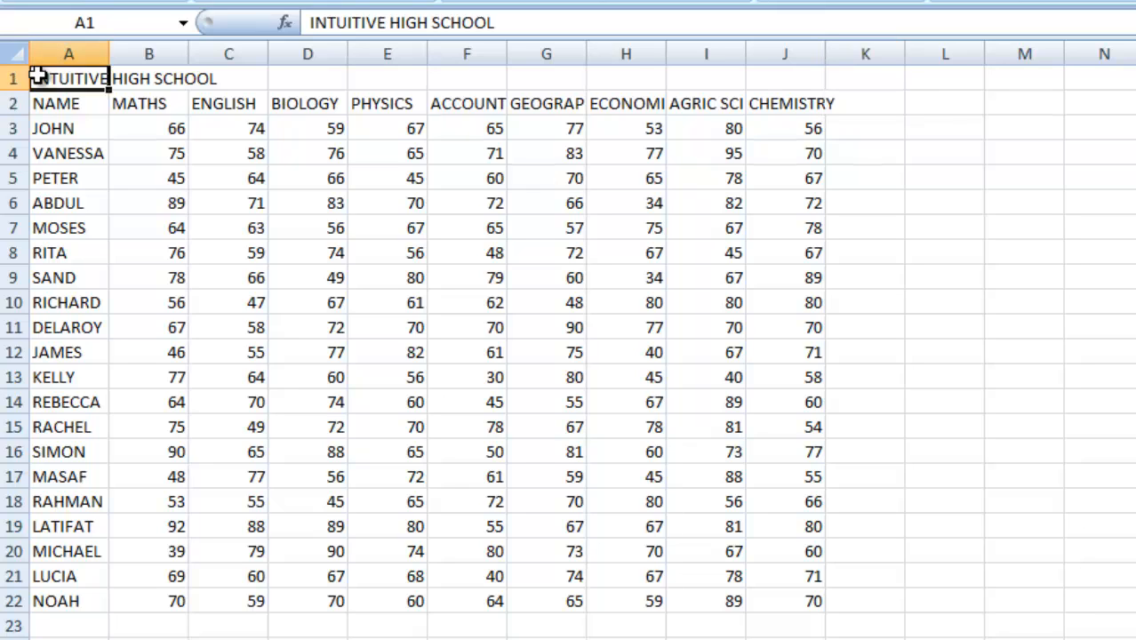
pyautogui.moveTo(38, 77); pyautogui.dragTo(763, 87)
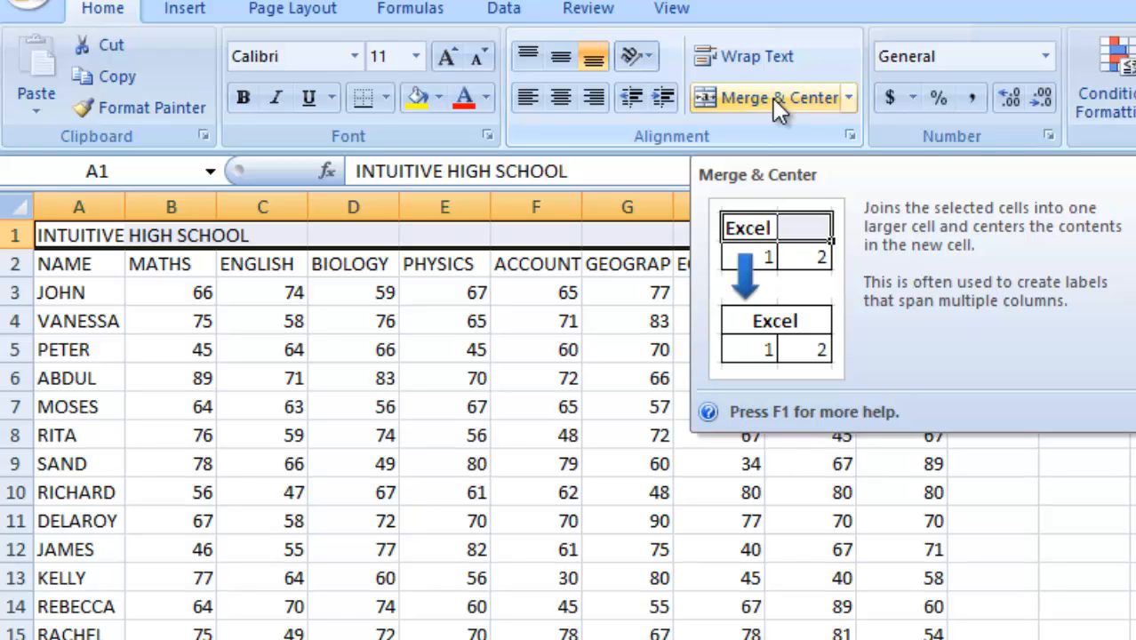
pyautogui.click(772, 98)
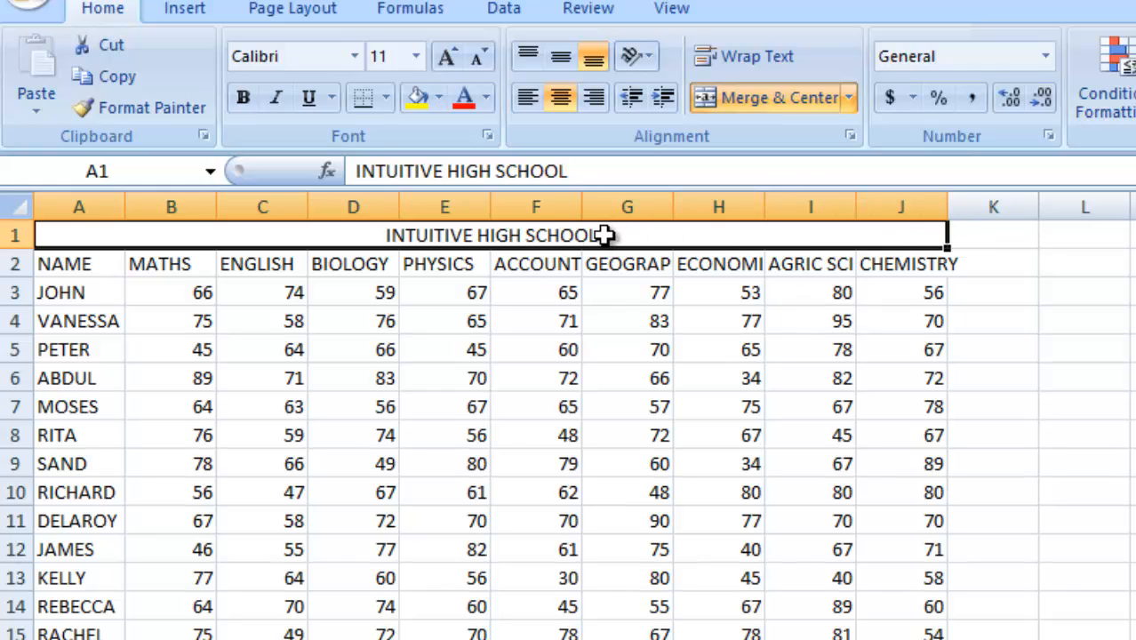
# Set the font of the INTUITIVE HIGH SCHOOL title text to Verdana.
pyautogui.click(557, 170)
pyautogui.moveTo(558, 173); pyautogui.dragTo(357, 174)
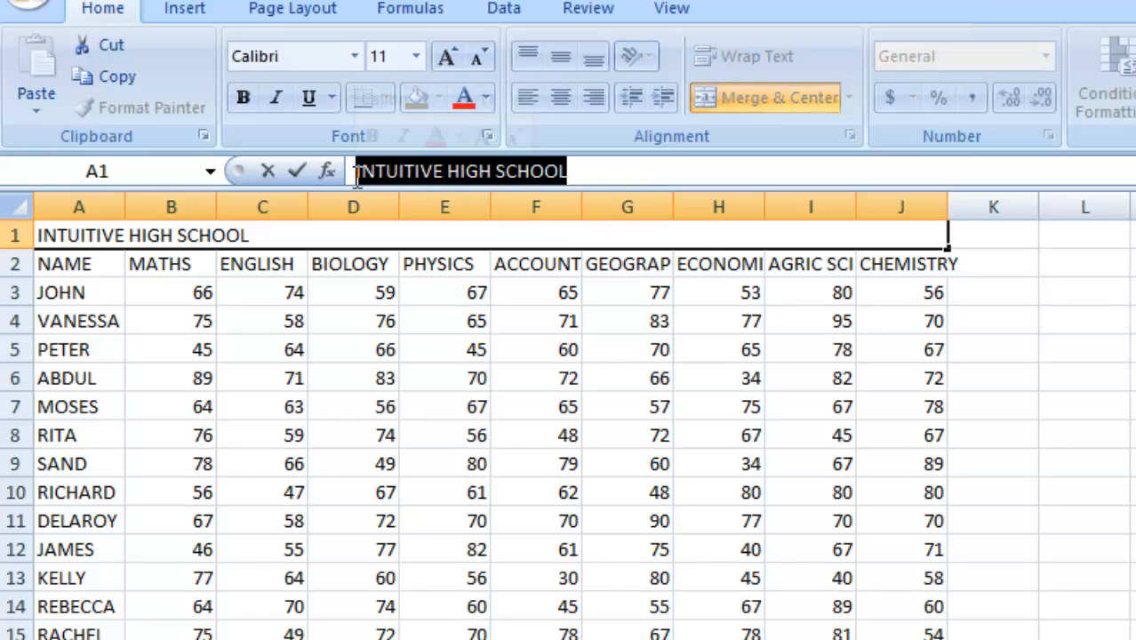
pyautogui.doubleClick(442, 235)
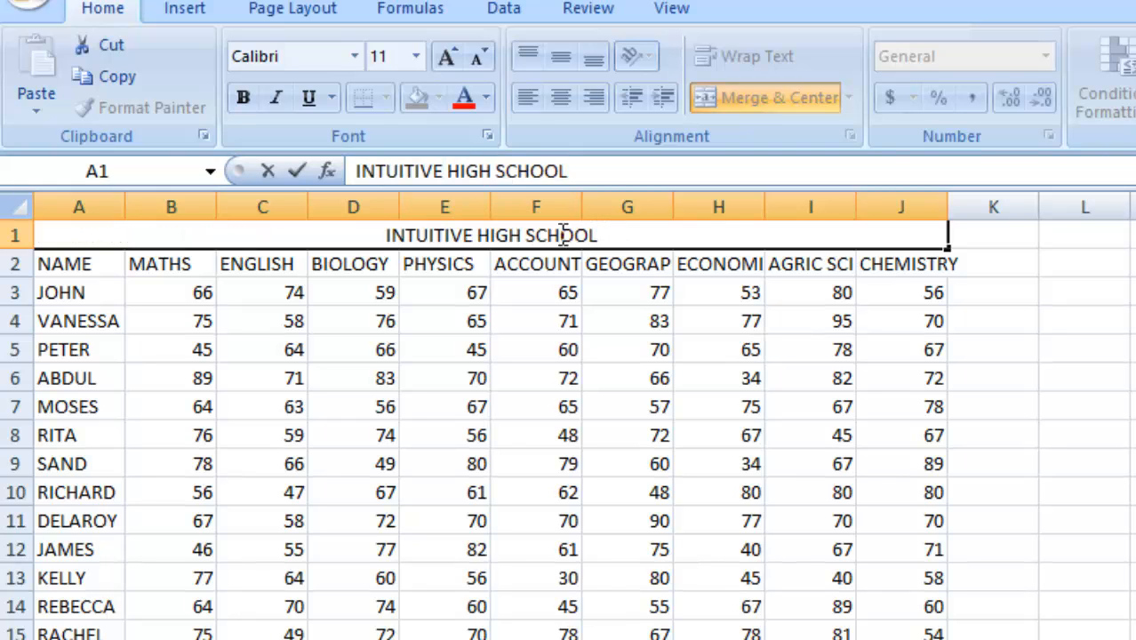
pyautogui.moveTo(597, 235); pyautogui.dragTo(380, 236)
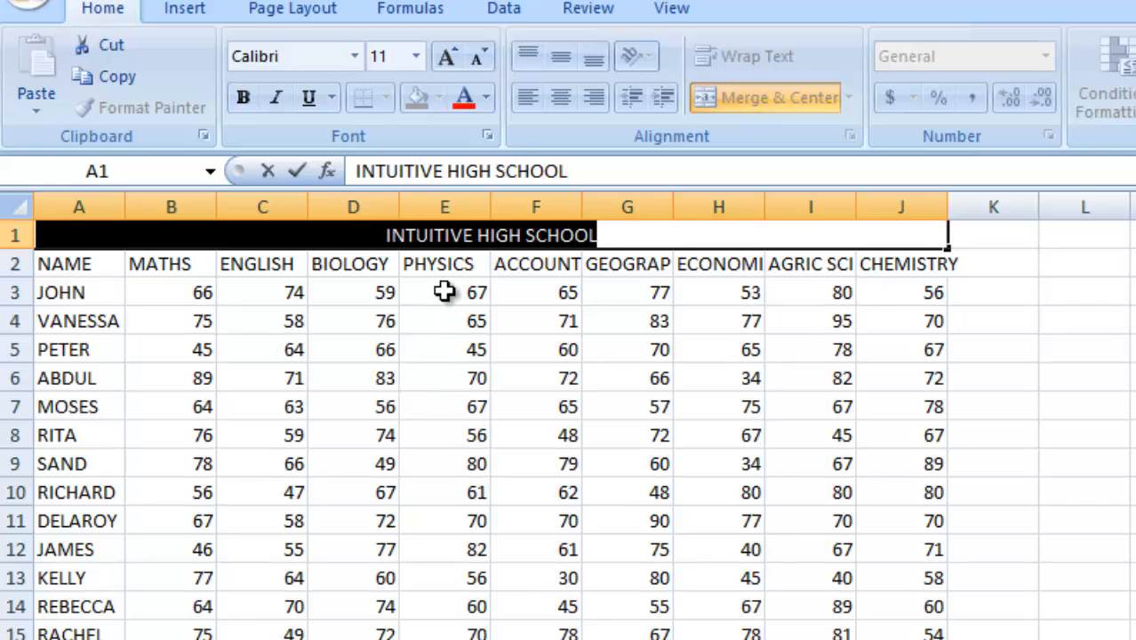
pyautogui.click(353, 56)
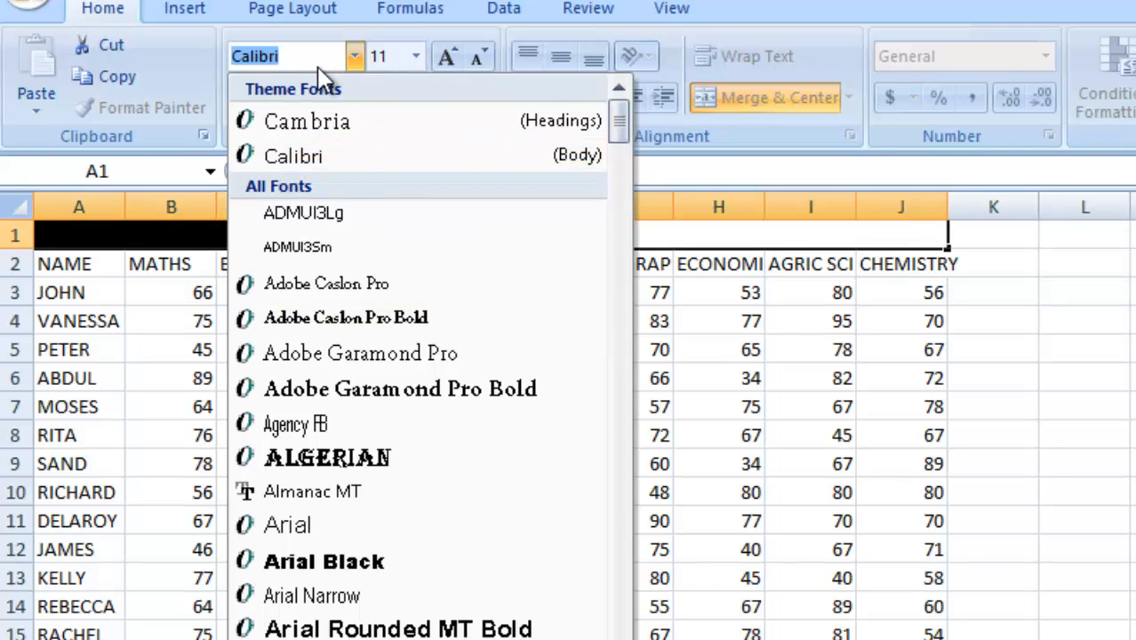
pyautogui.write('Verdana')
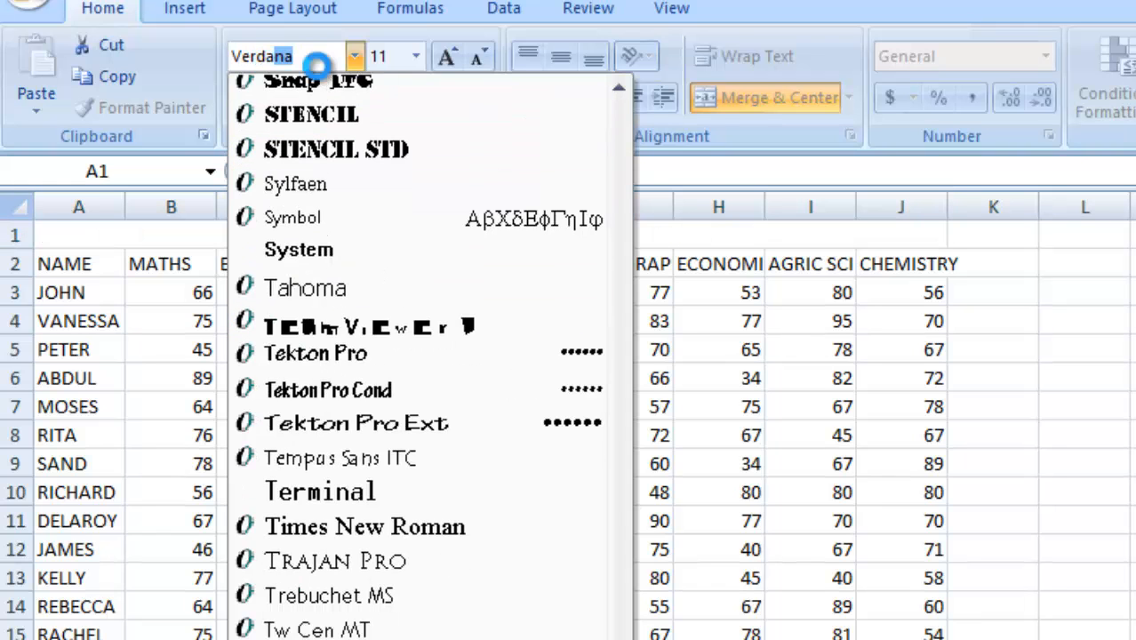
pyautogui.press('Return')
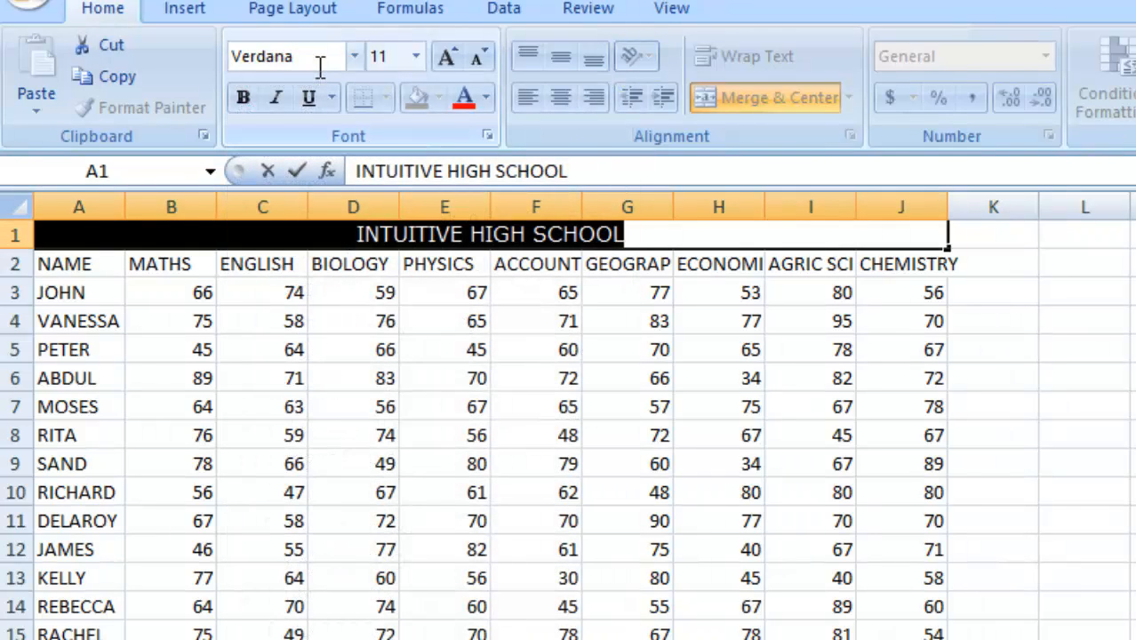
# Increase the title's font size step by step to 26.
pyautogui.click(450, 53)
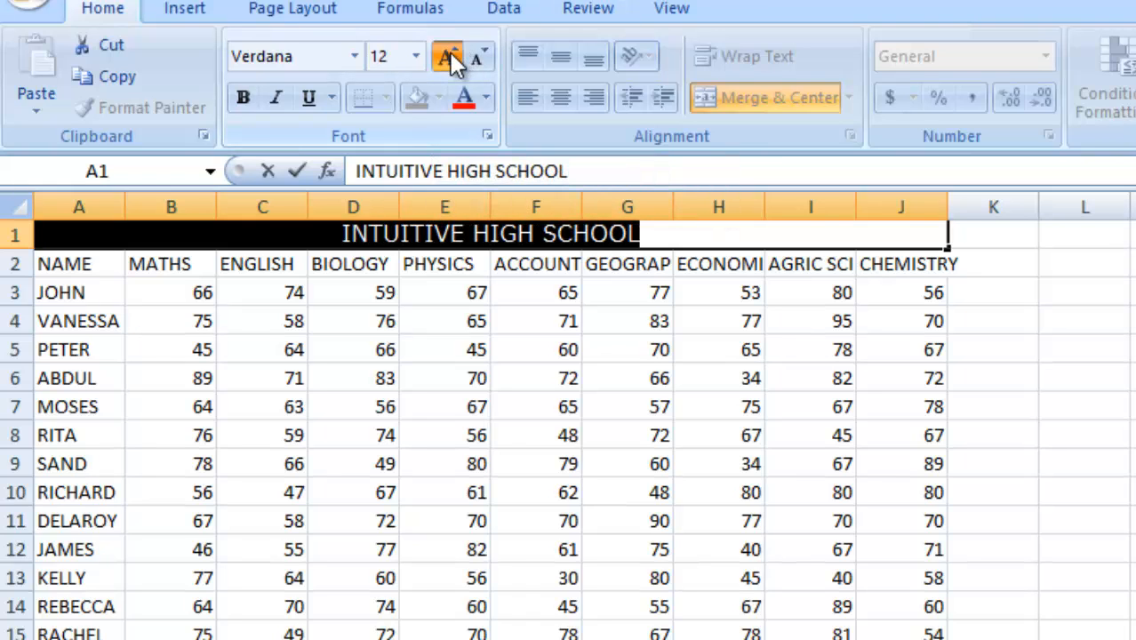
pyautogui.click(450, 52)
pyautogui.click(450, 52)
pyautogui.click(450, 52)
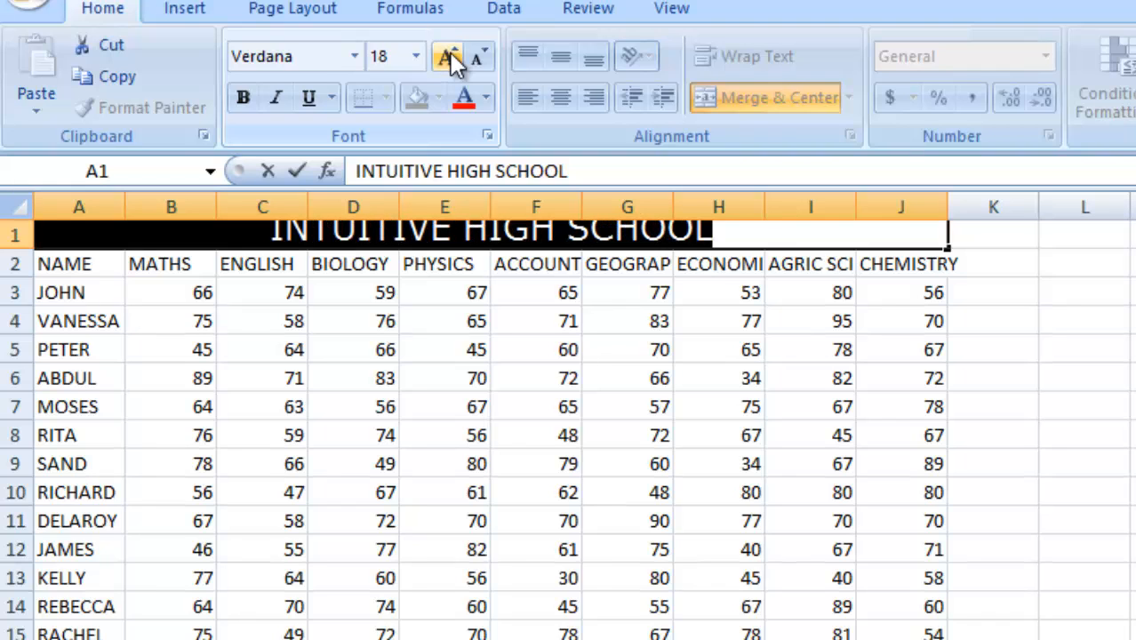
pyautogui.click(450, 53)
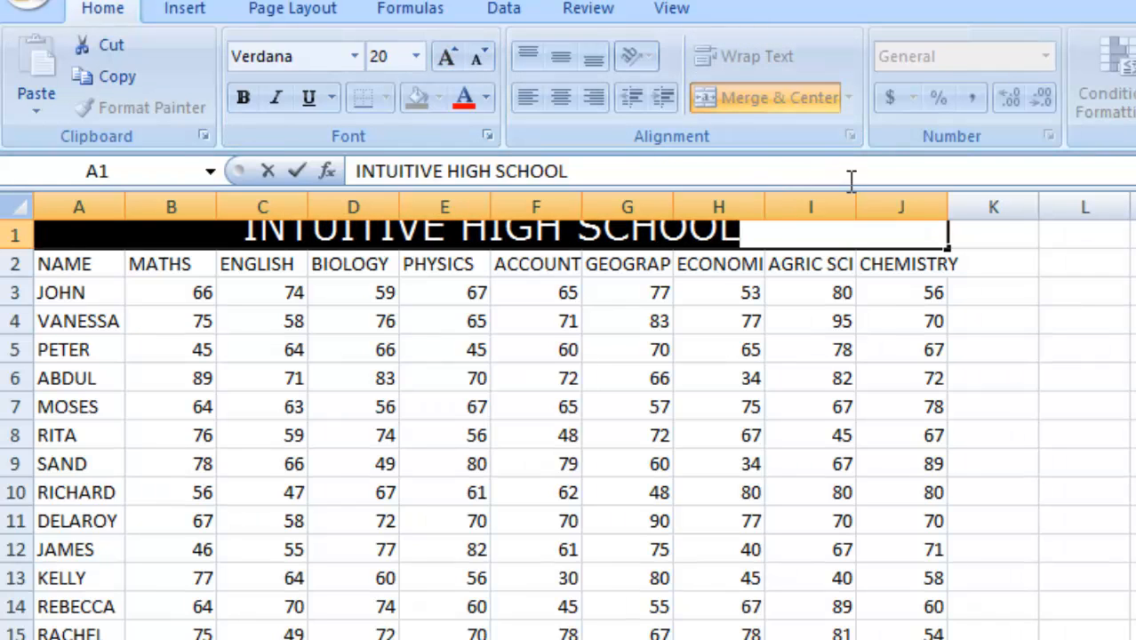
pyautogui.click(949, 250)
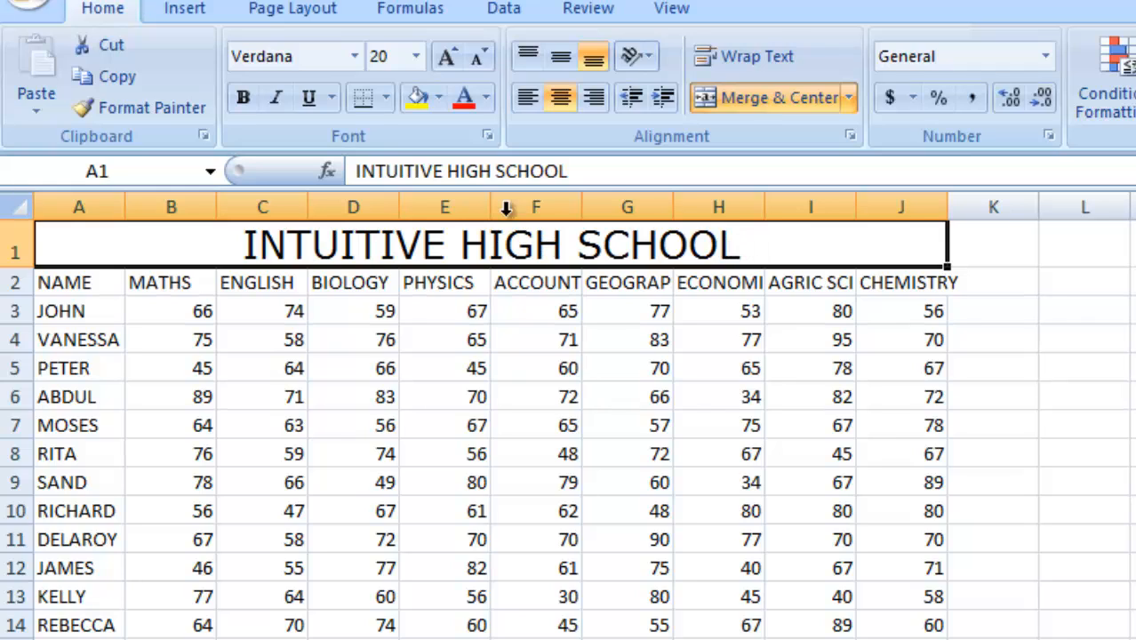
pyautogui.doubleClick(746, 241)
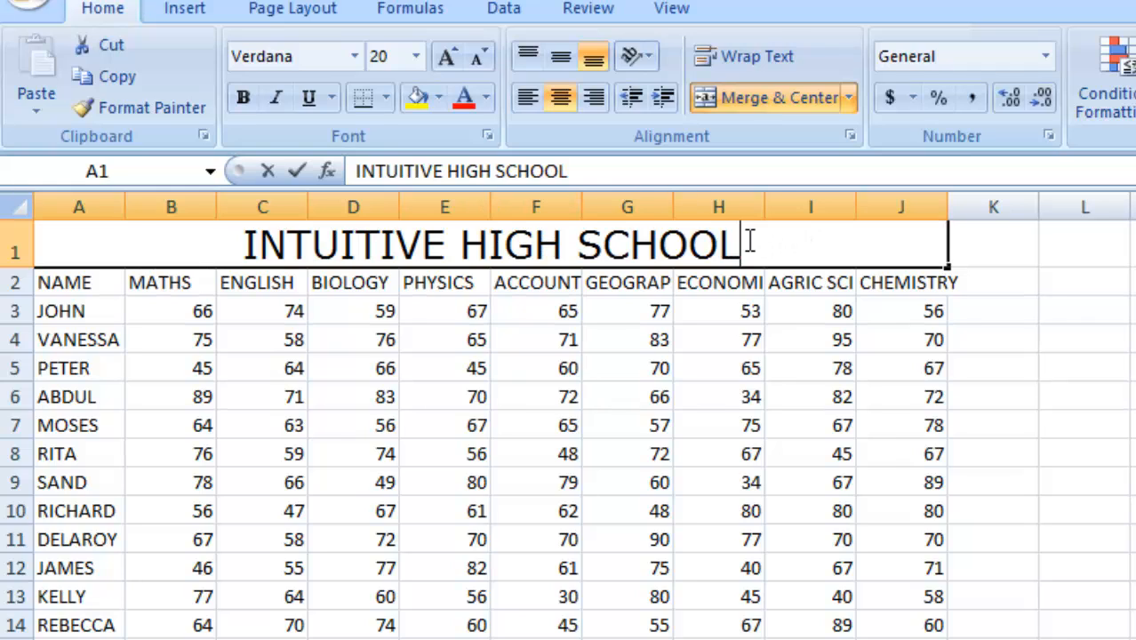
pyautogui.keyDown('shift'); pyautogui.click(252, 248); pyautogui.keyUp('shift')
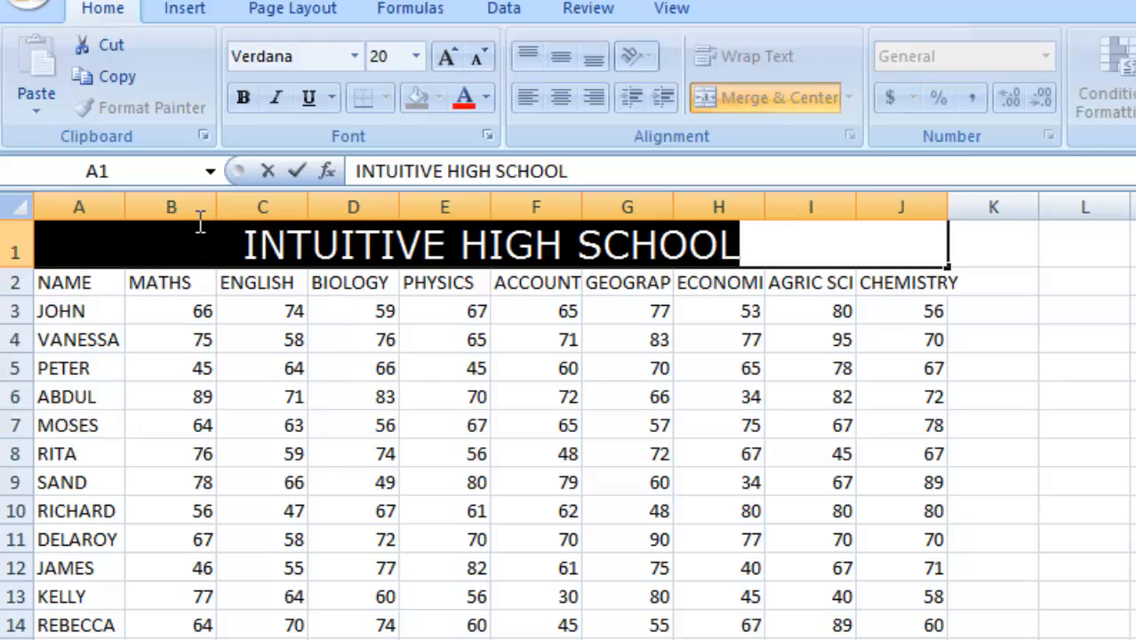
pyautogui.click(443, 58)
pyautogui.click(443, 58)
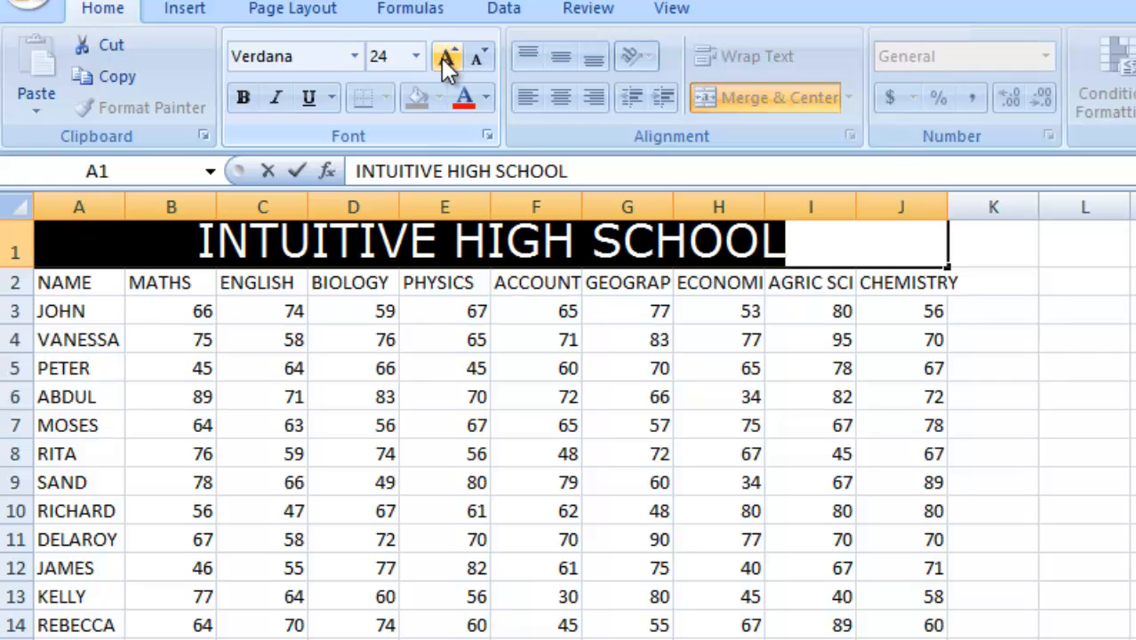
pyautogui.click(443, 58)
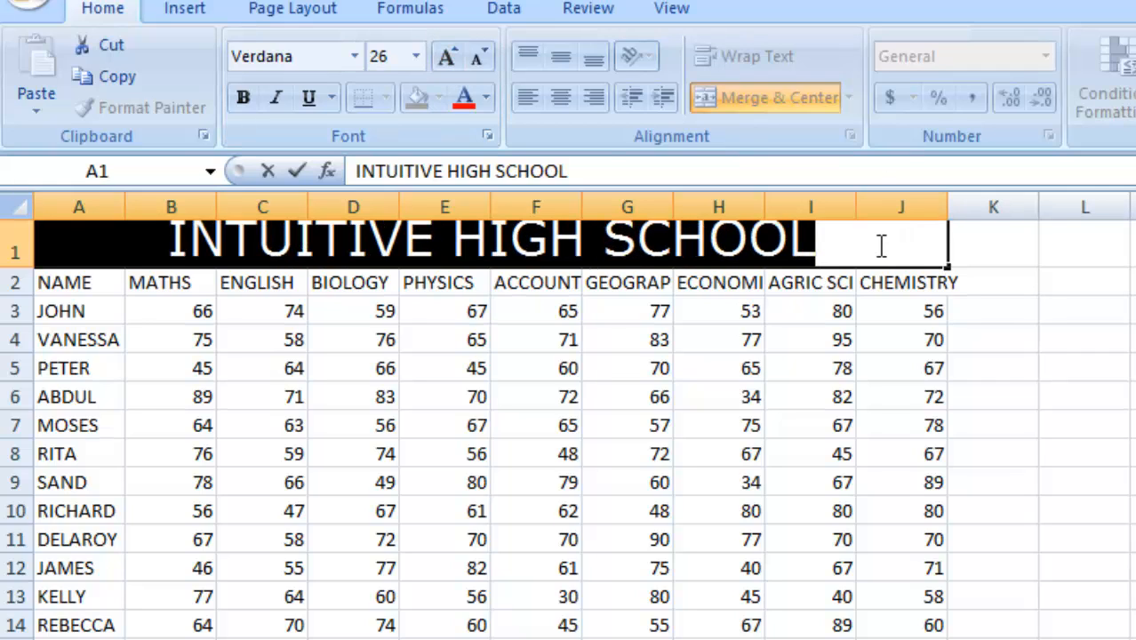
pyautogui.click(738, 285)
pyautogui.click(812, 266)
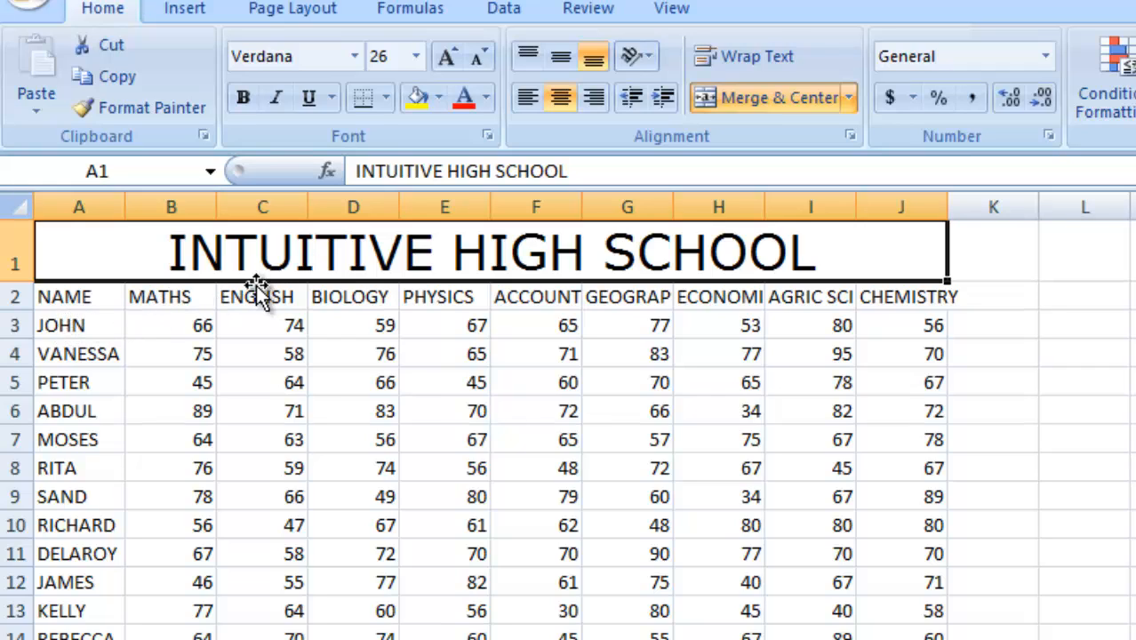
# Copy the NAME header from A2 into B2.
pyautogui.click(49, 297)
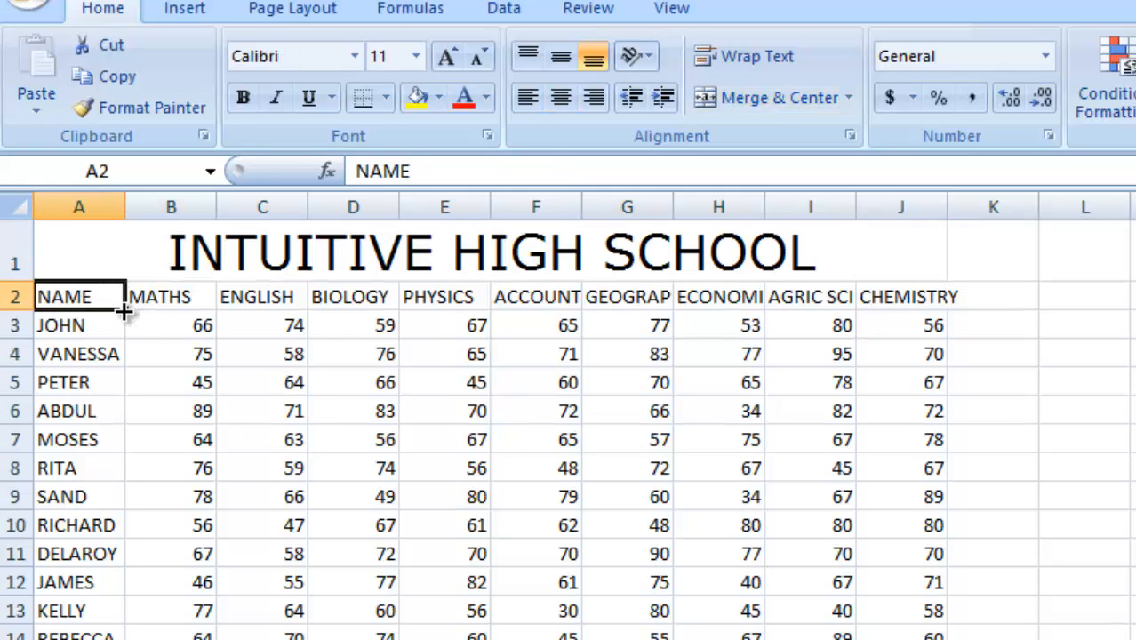
pyautogui.moveTo(124, 310); pyautogui.dragTo(152, 307)
# Fill columns A and B down with NAME and undo that fill.
pyautogui.doubleClick(215, 311)
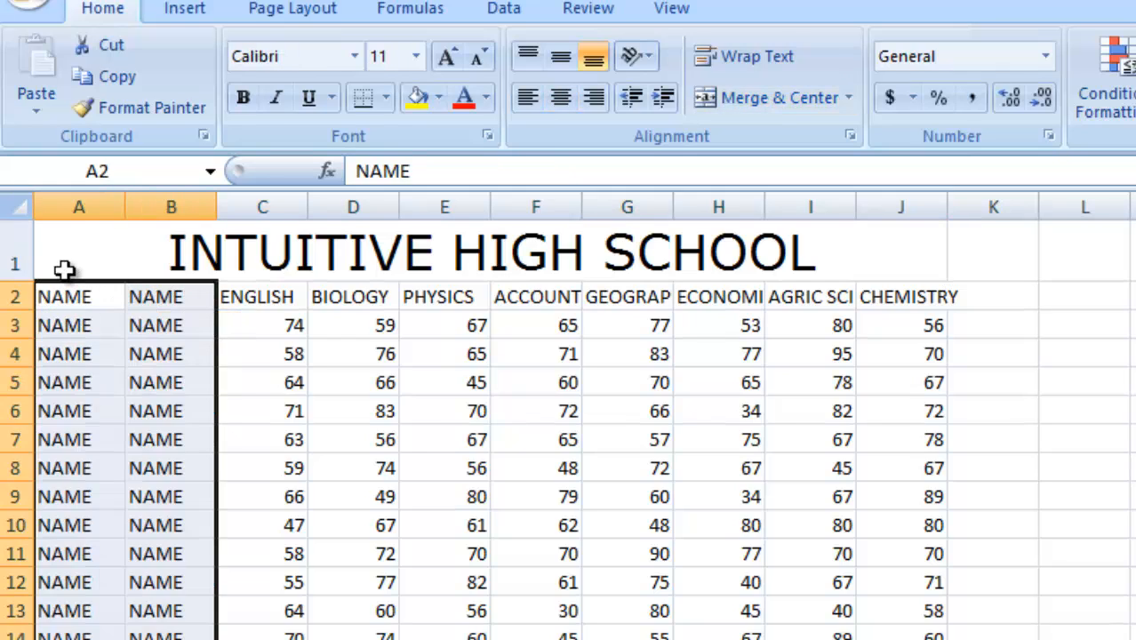
pyautogui.hotkey('ctrl', 'z')
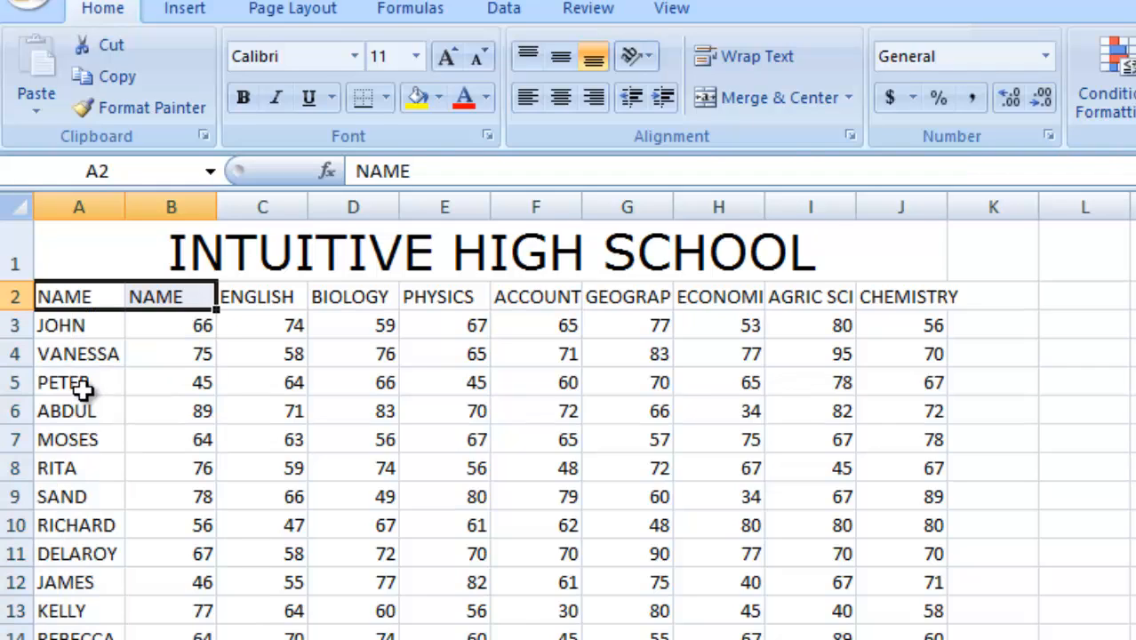
# Set the whole header row 2 to Verdana at font size 12.
pyautogui.click(68, 297)
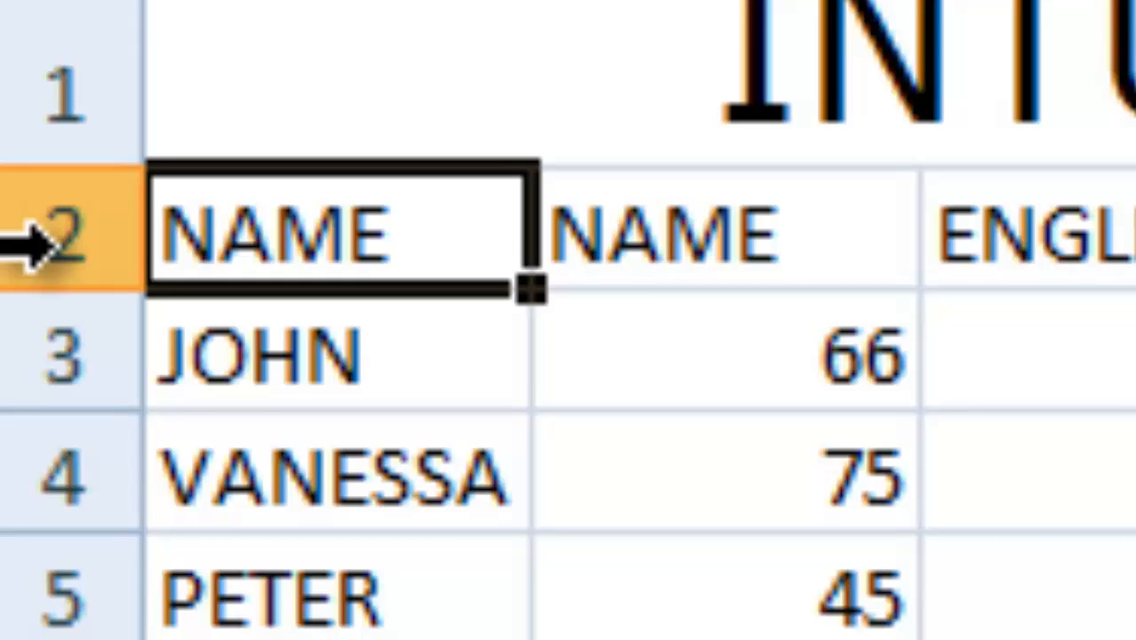
pyautogui.click(26, 244)
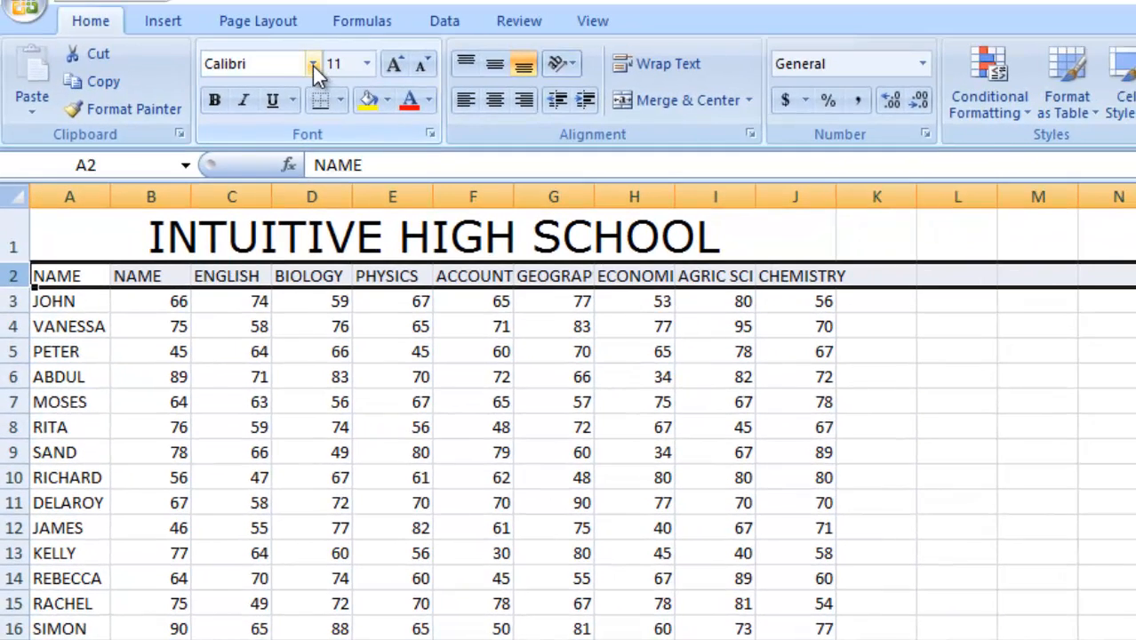
pyautogui.click(312, 66)
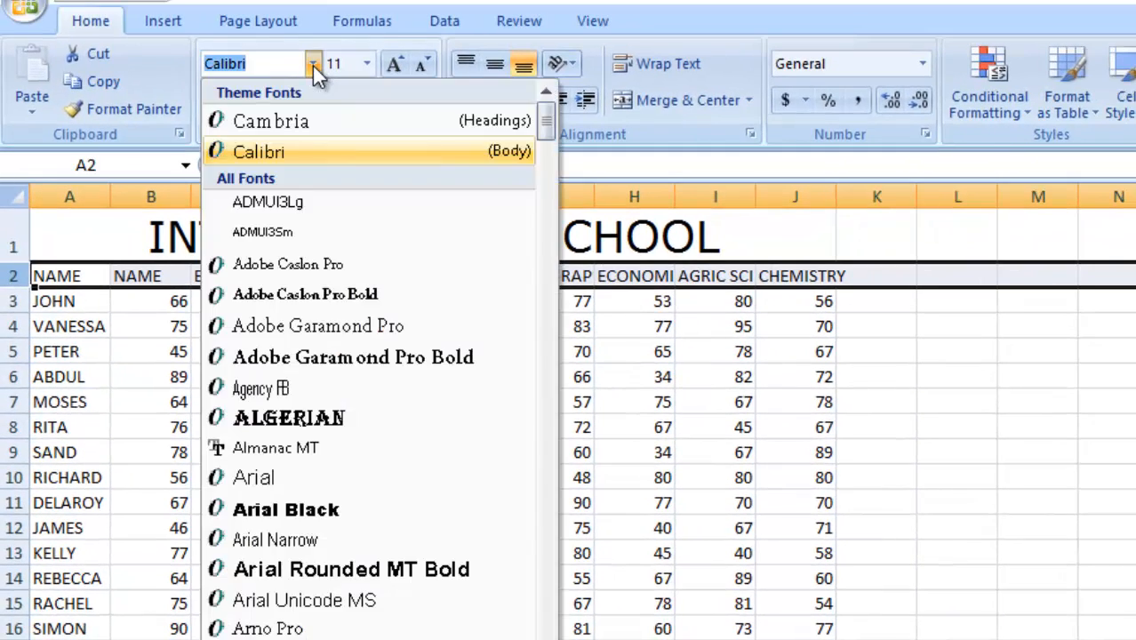
pyautogui.write('Verdana')
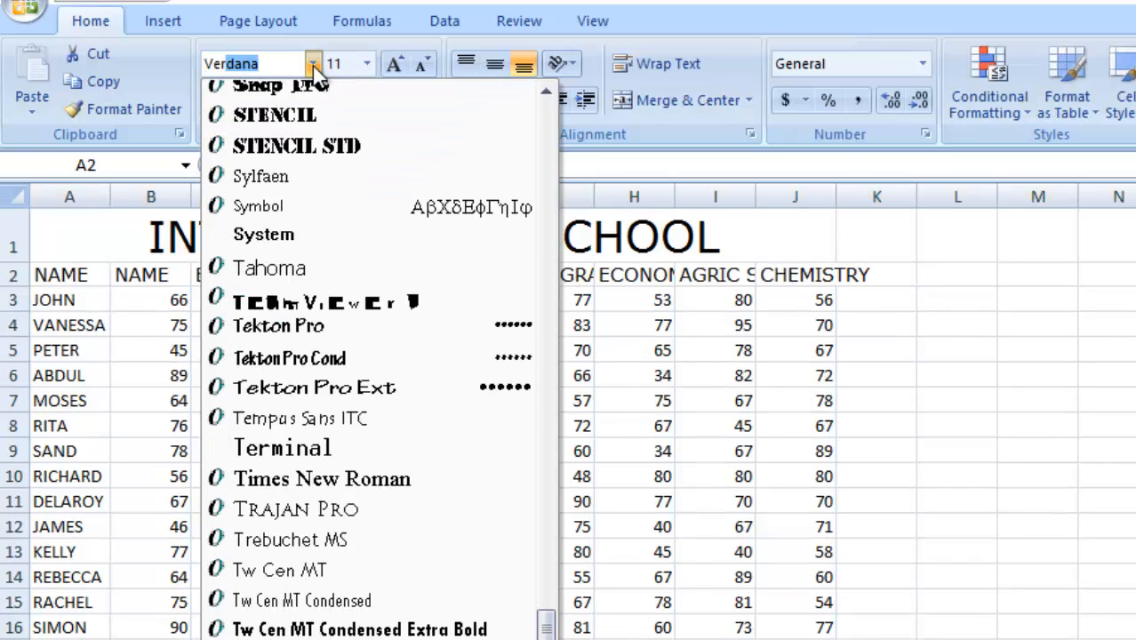
pyautogui.press('Return')
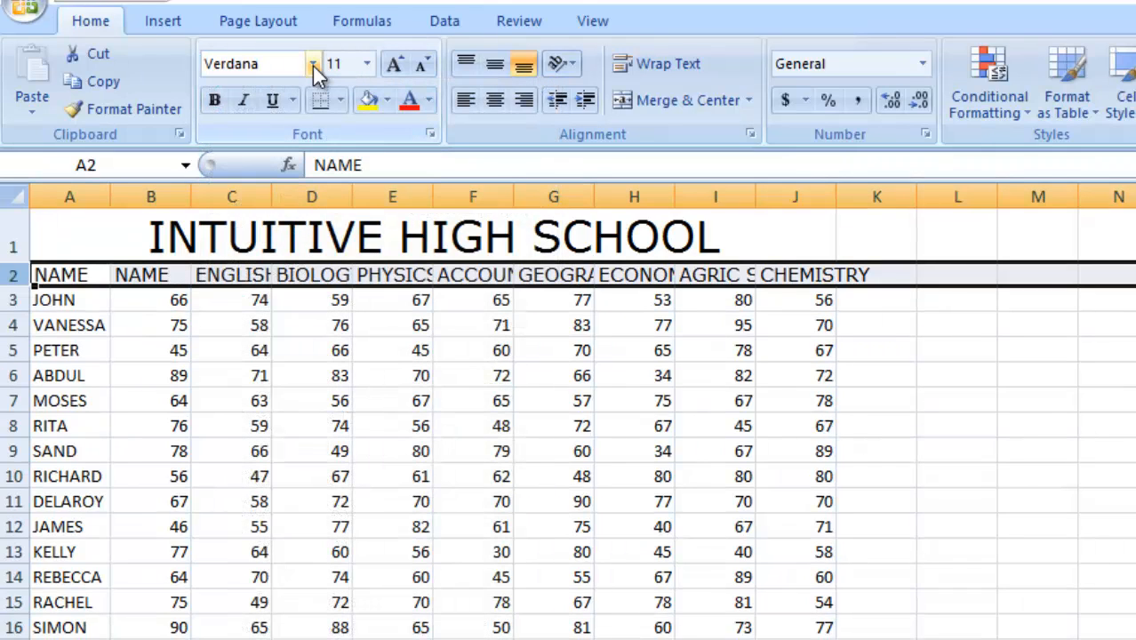
pyautogui.click(394, 68)
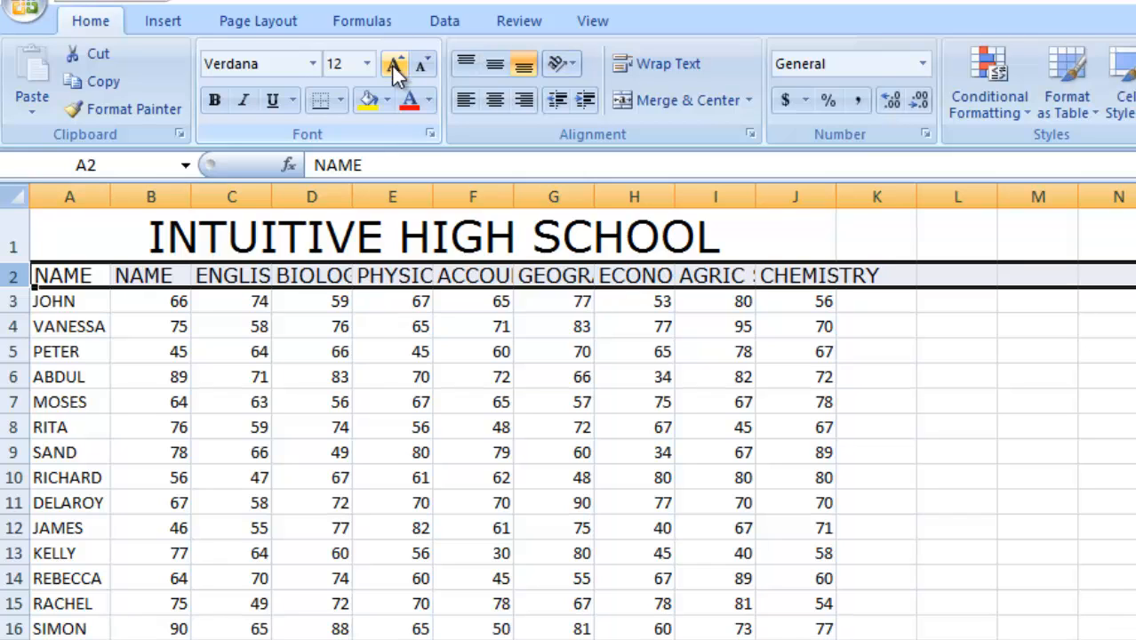
# Set the student data block from A3 through column J to the Verdana font.
pyautogui.click(9, 302)
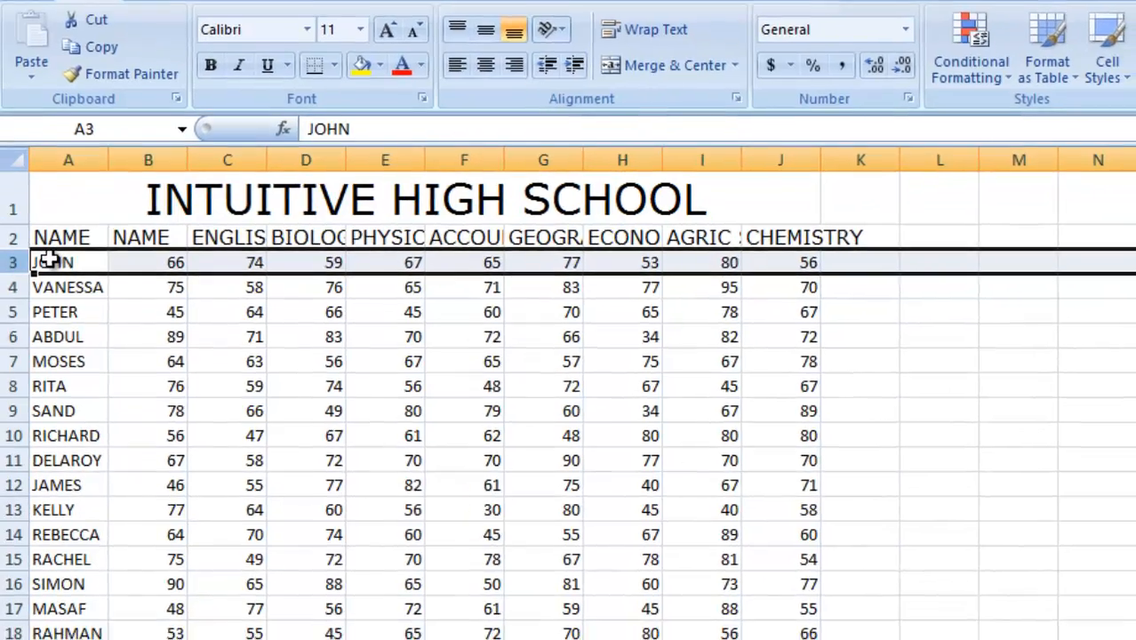
pyautogui.click(54, 303)
pyautogui.moveTo(50, 183); pyautogui.dragTo(769, 631)
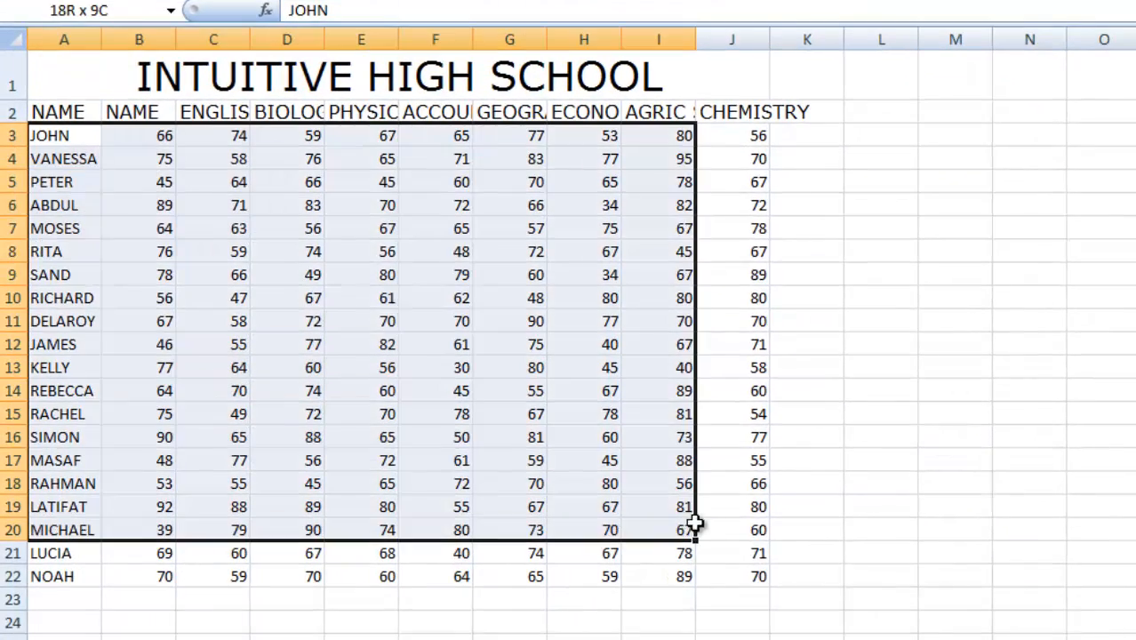
pyautogui.moveTo(751, 576); pyautogui.dragTo(751, 576)
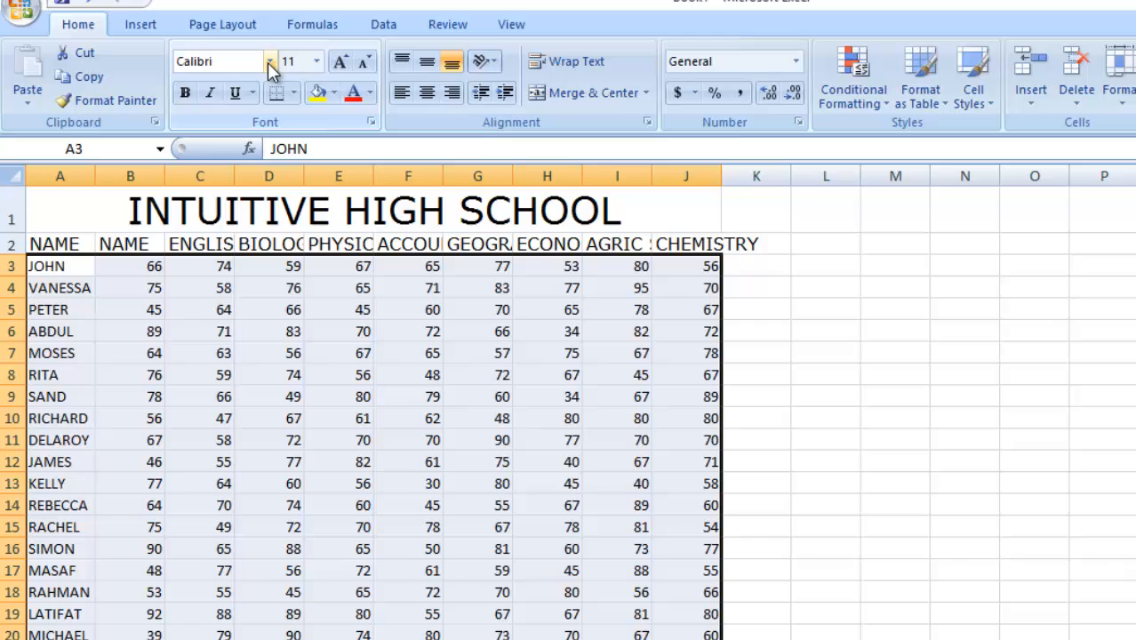
pyautogui.click(268, 60)
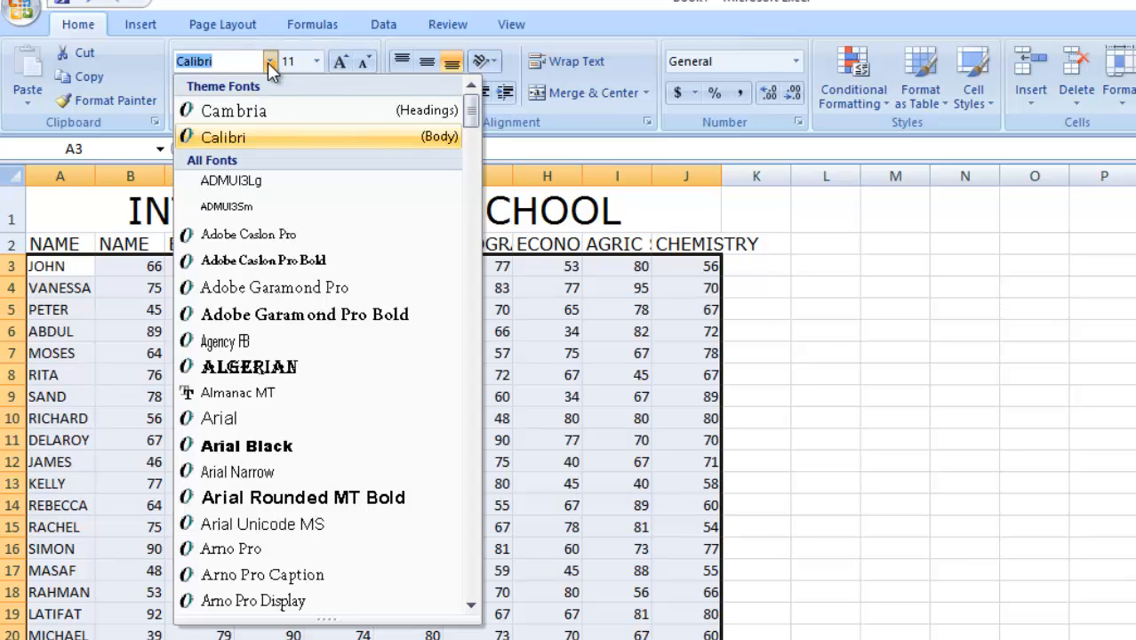
pyautogui.write('Verdana')
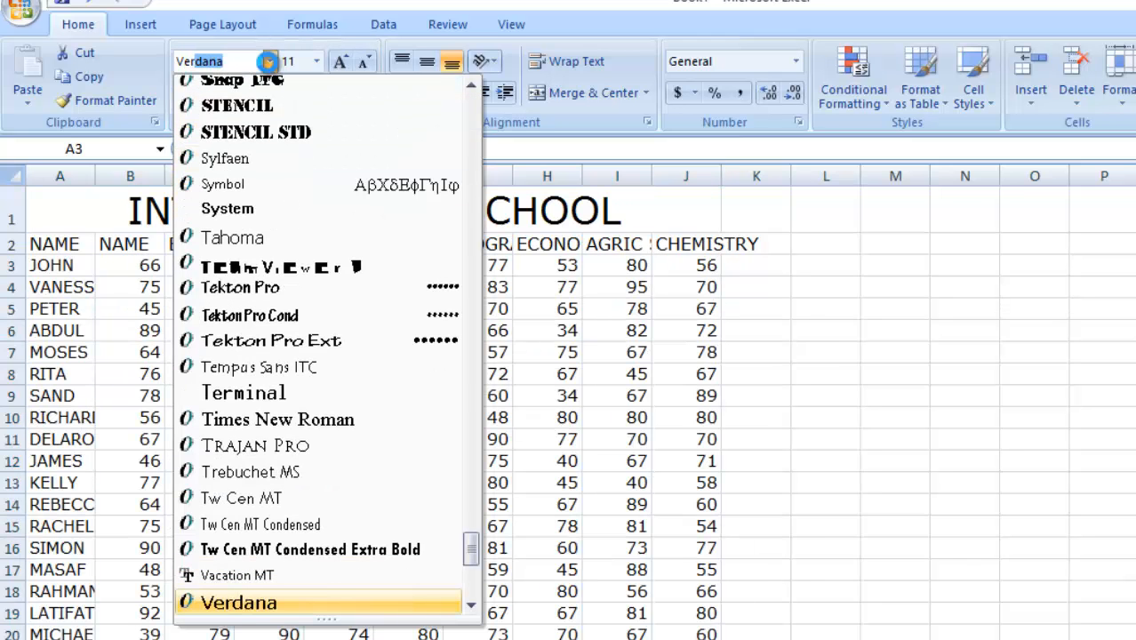
pyautogui.press('Return')
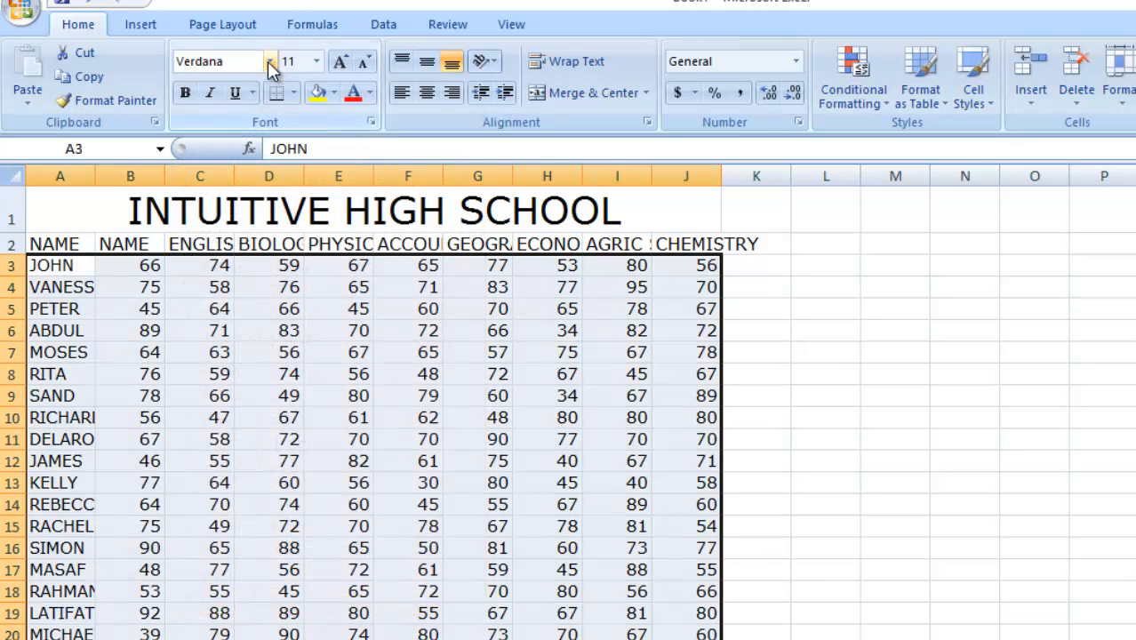
# Decrease the student data's font size to 10 and center it in the cells.
pyautogui.click(367, 64)
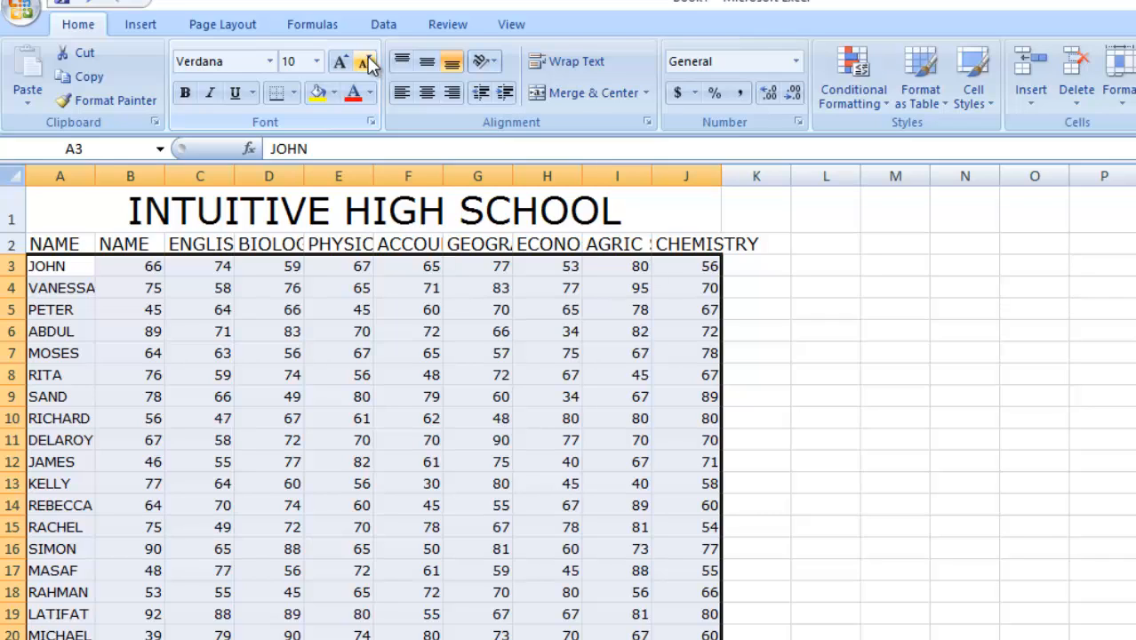
pyautogui.click(427, 94)
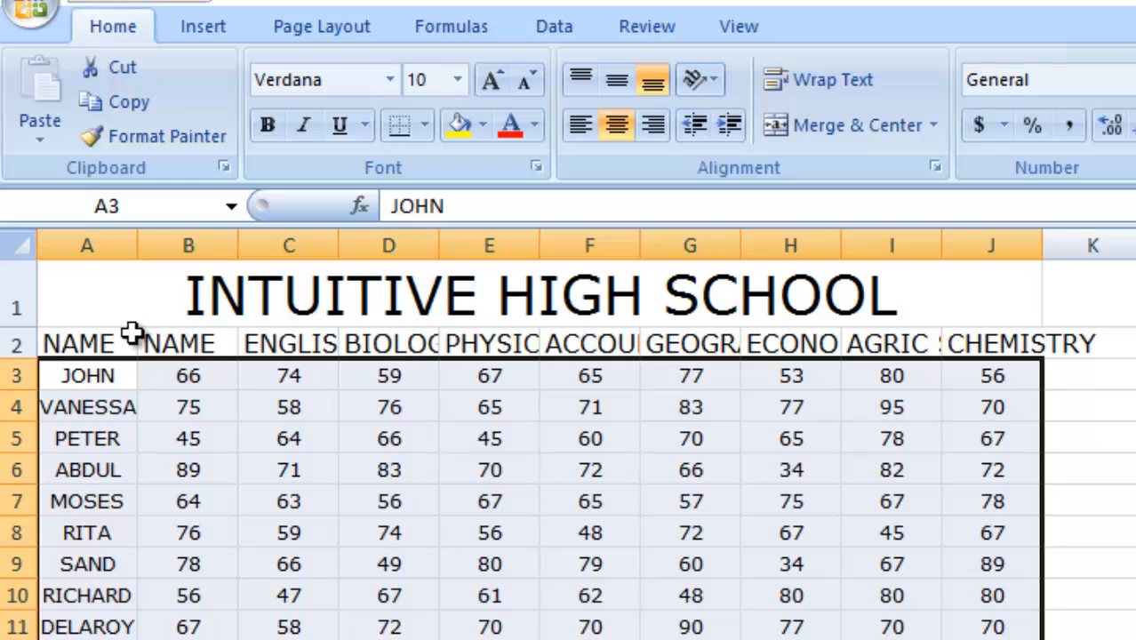
# Rename the duplicate header in B2 as MATHS.
pyautogui.click(165, 344)
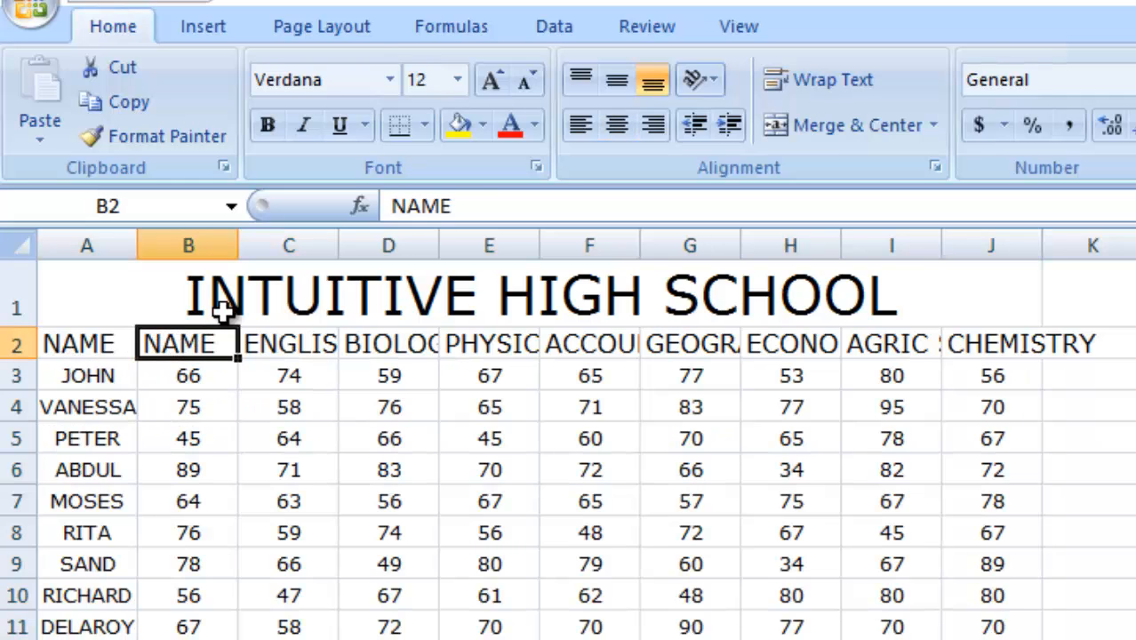
pyautogui.click(469, 201)
pyautogui.moveTo(468, 199); pyautogui.dragTo(391, 218)
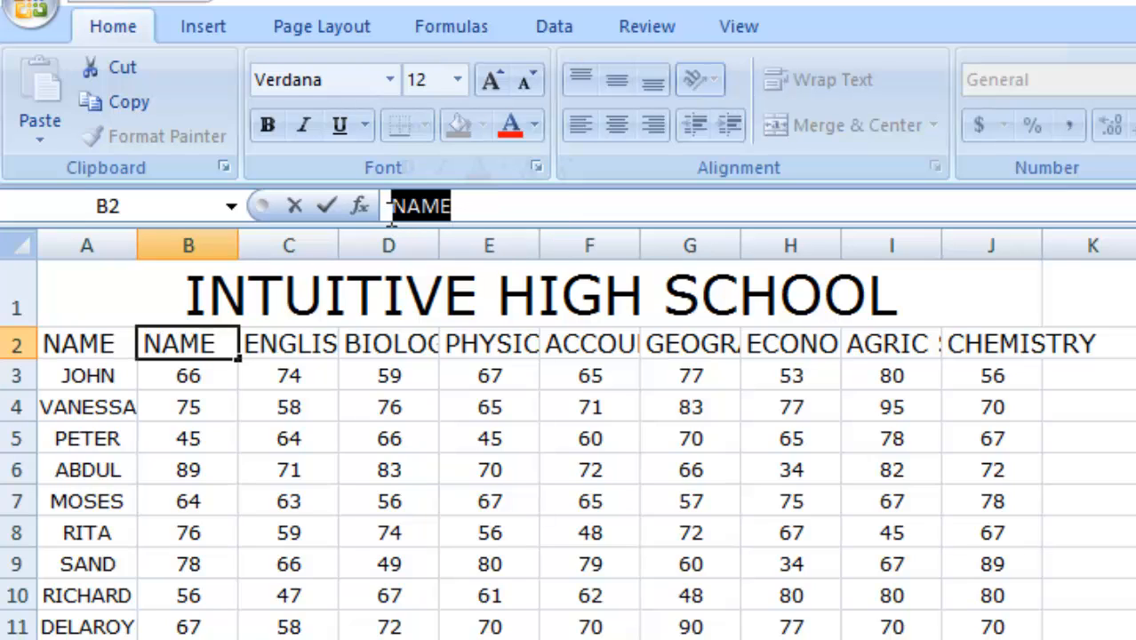
pyautogui.write('mat')
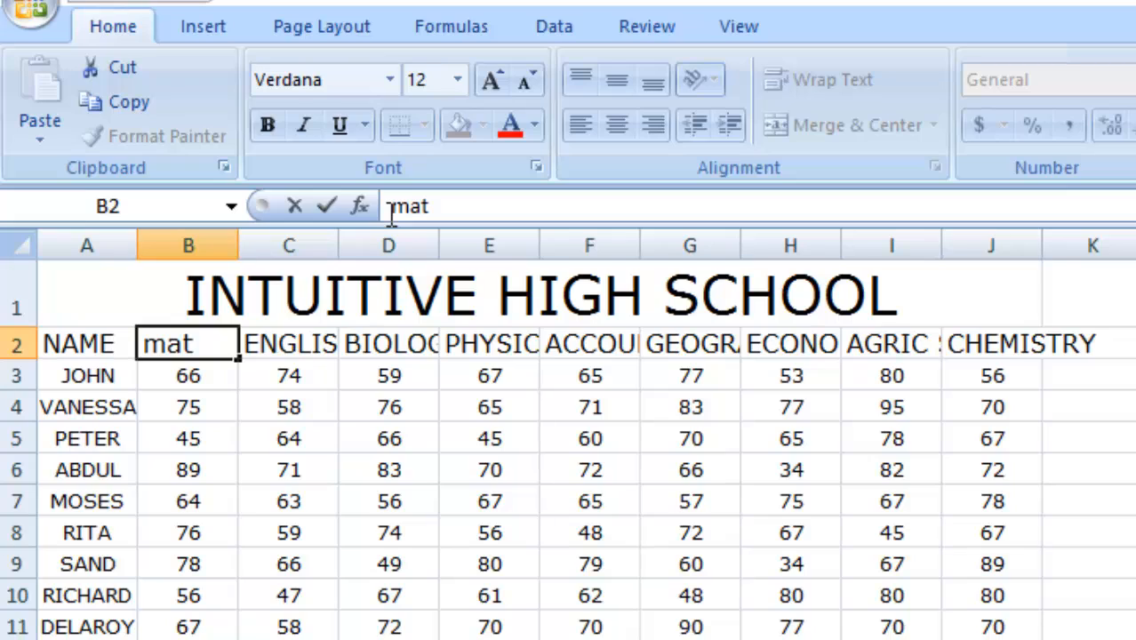
pyautogui.press('BackSpace')
pyautogui.press('BackSpace')
pyautogui.press('BackSpace')
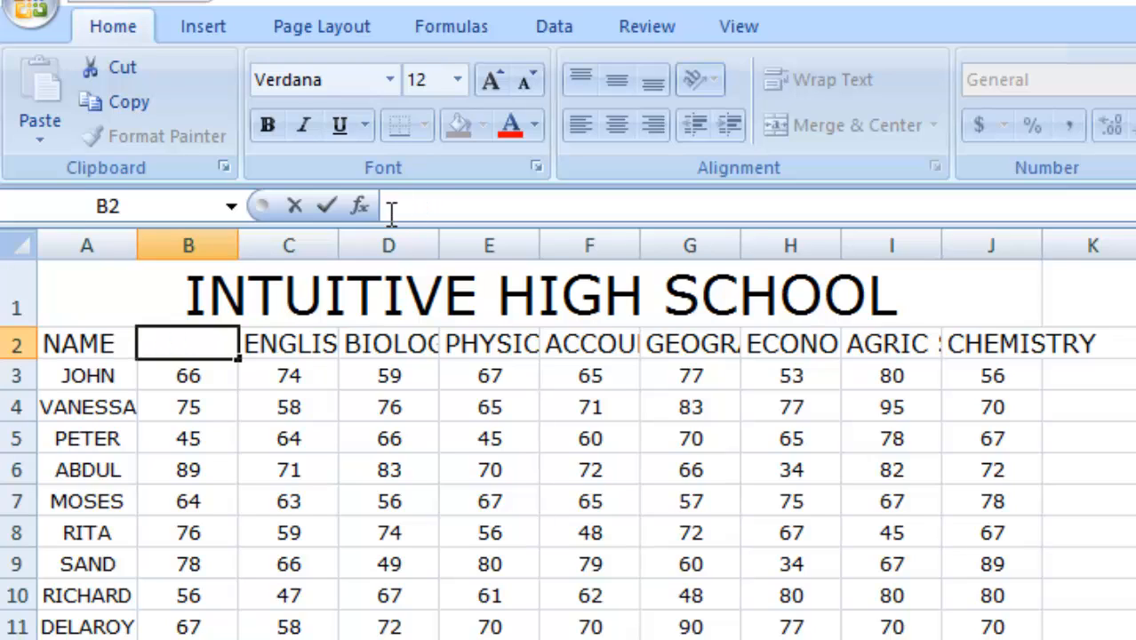
pyautogui.write('MAT')
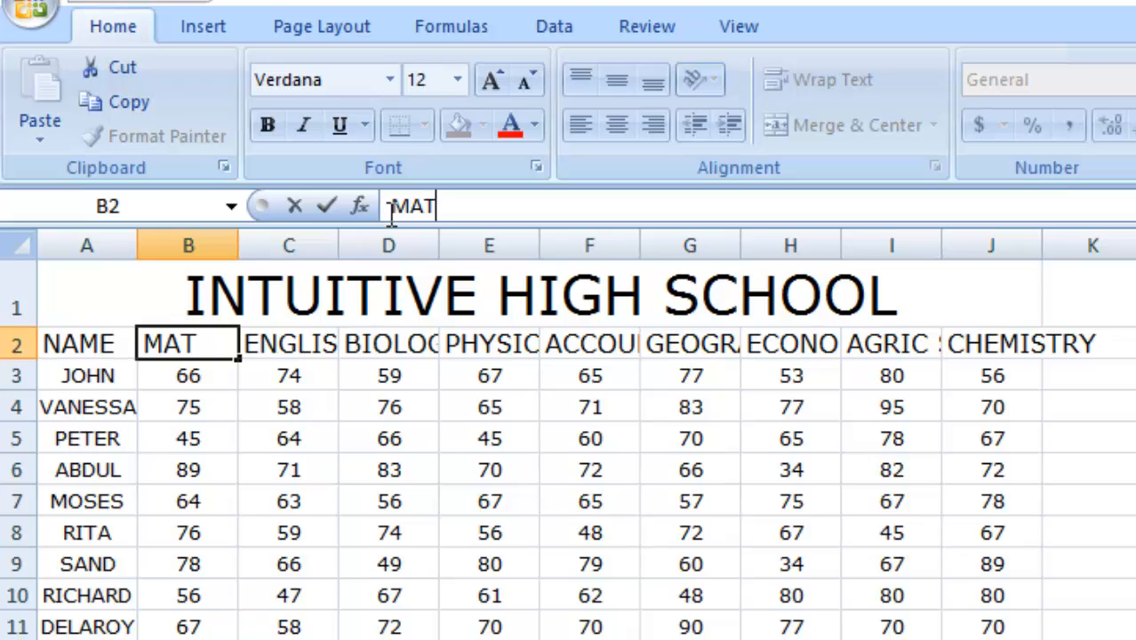
pyautogui.write('HS')
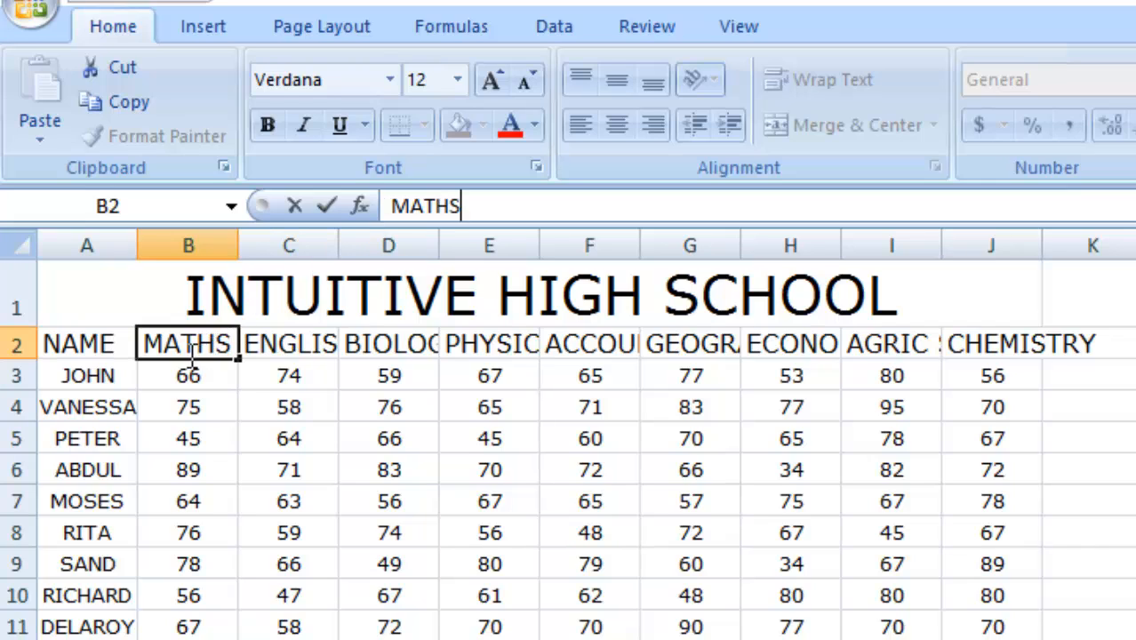
pyautogui.click(64, 342)
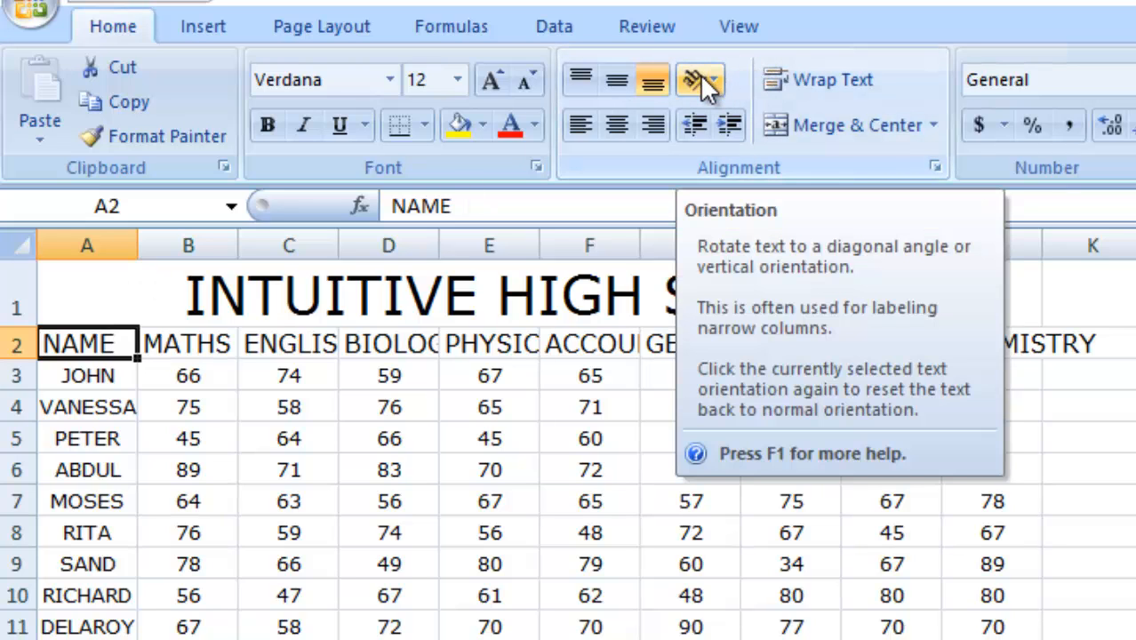
# Angle the NAME and MATHS headers counterclockwise one cell at a time.
pyautogui.click(711, 74)
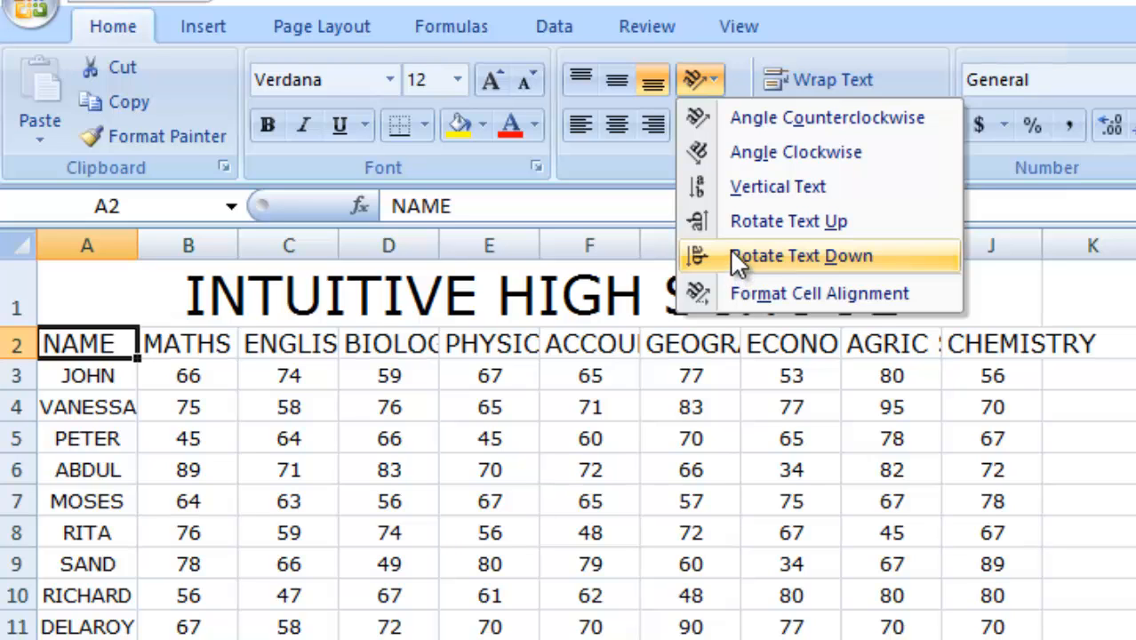
pyautogui.click(744, 121)
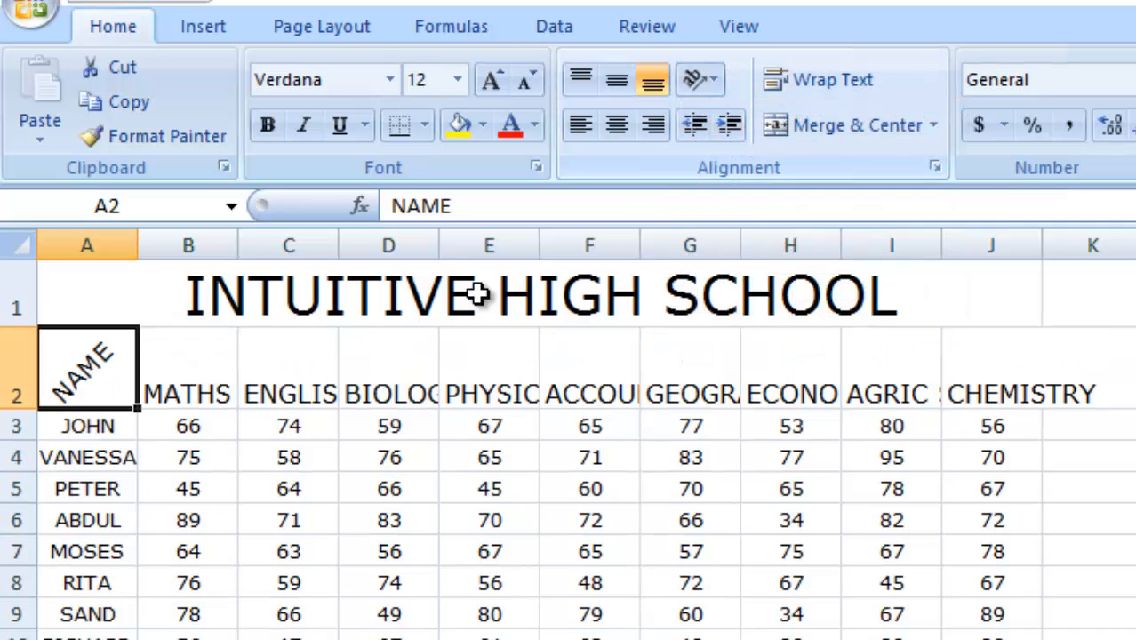
pyautogui.click(170, 353)
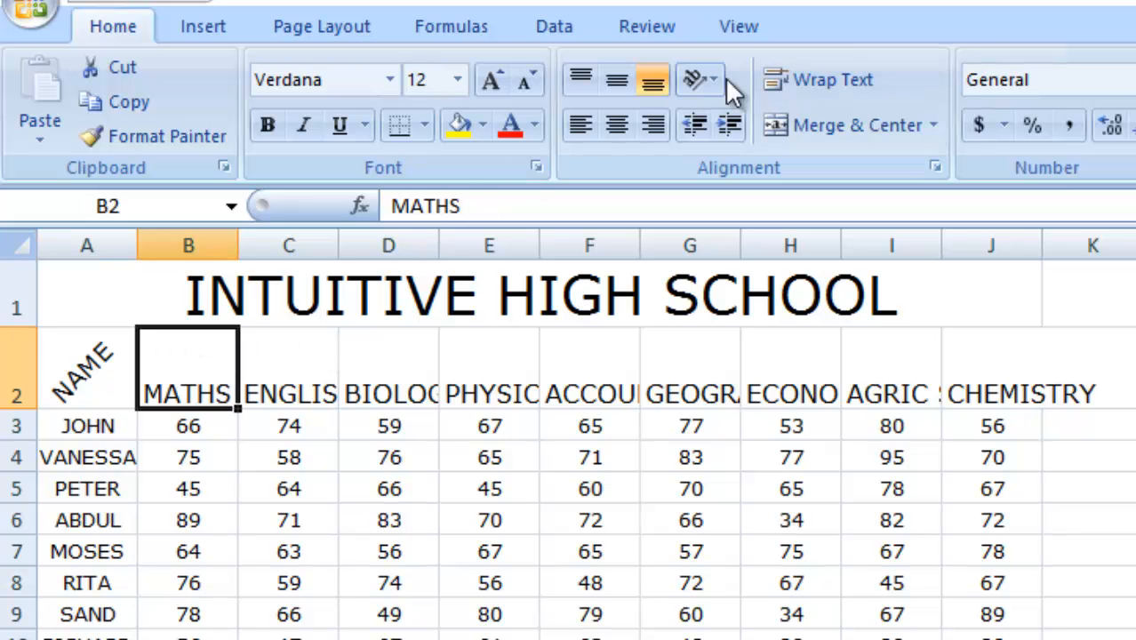
pyautogui.click(693, 78)
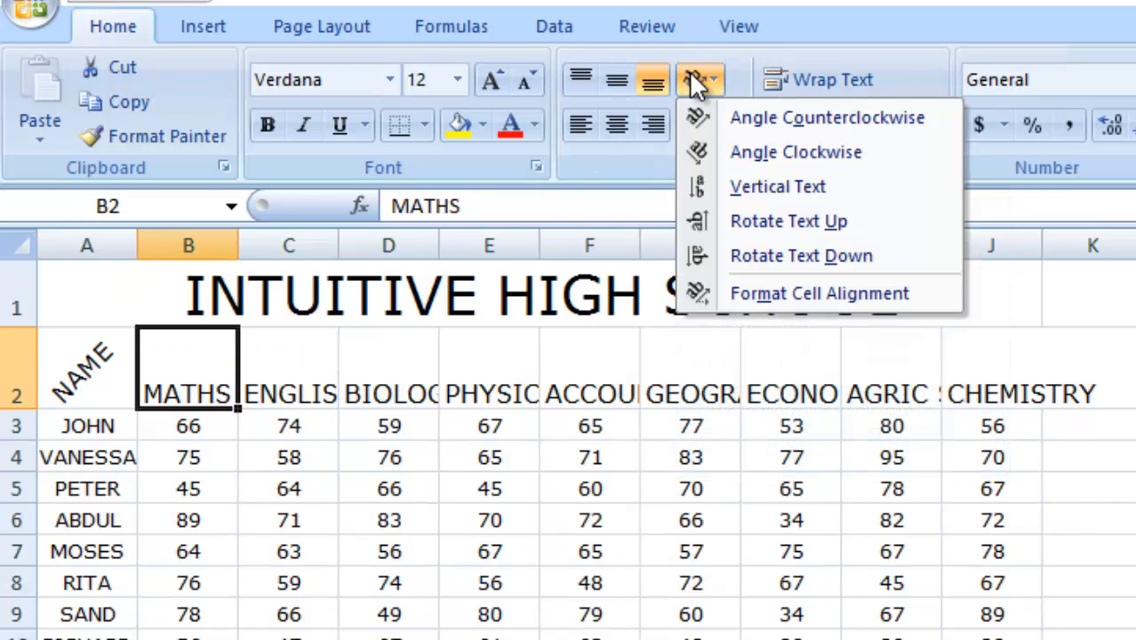
pyautogui.click(762, 115)
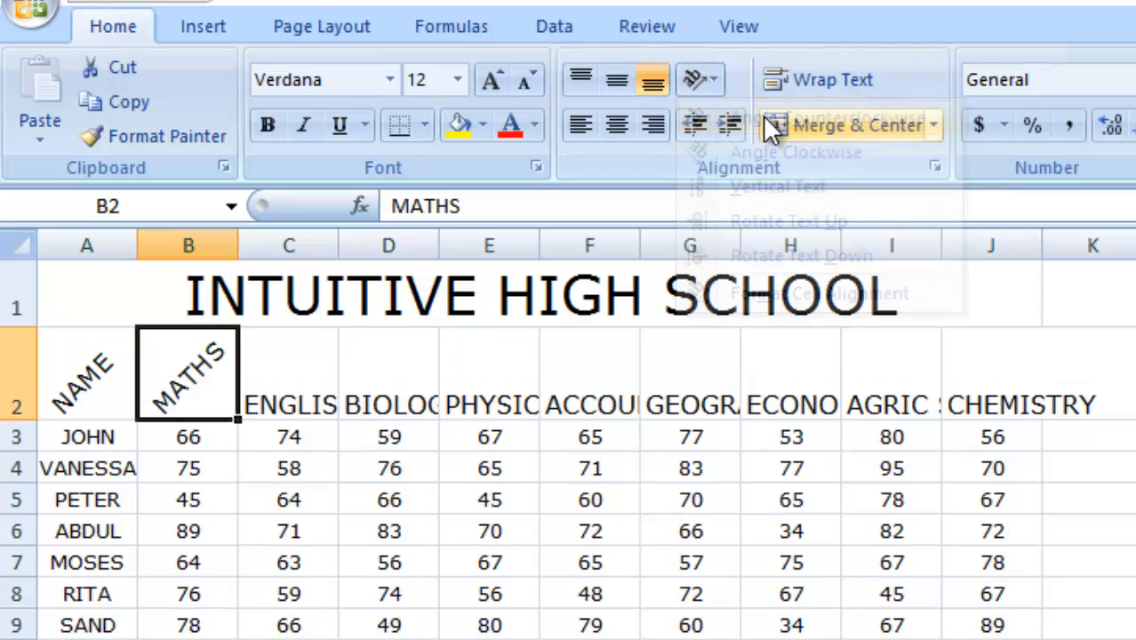
# Angle the whole header row 2 counterclockwise.
pyautogui.click(18, 379)
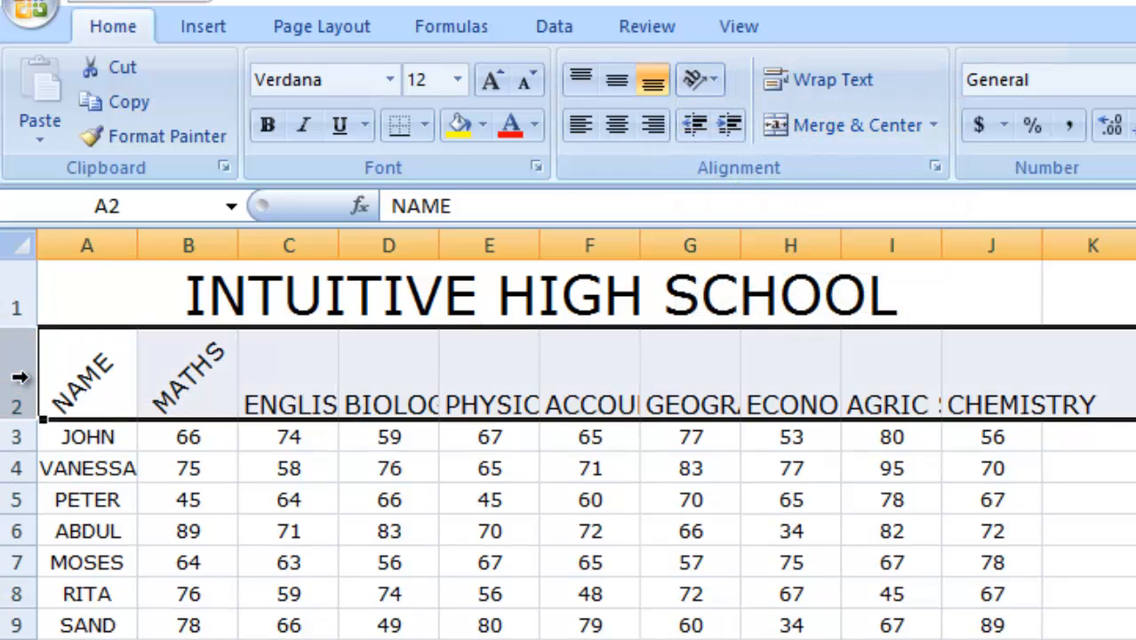
pyautogui.click(697, 78)
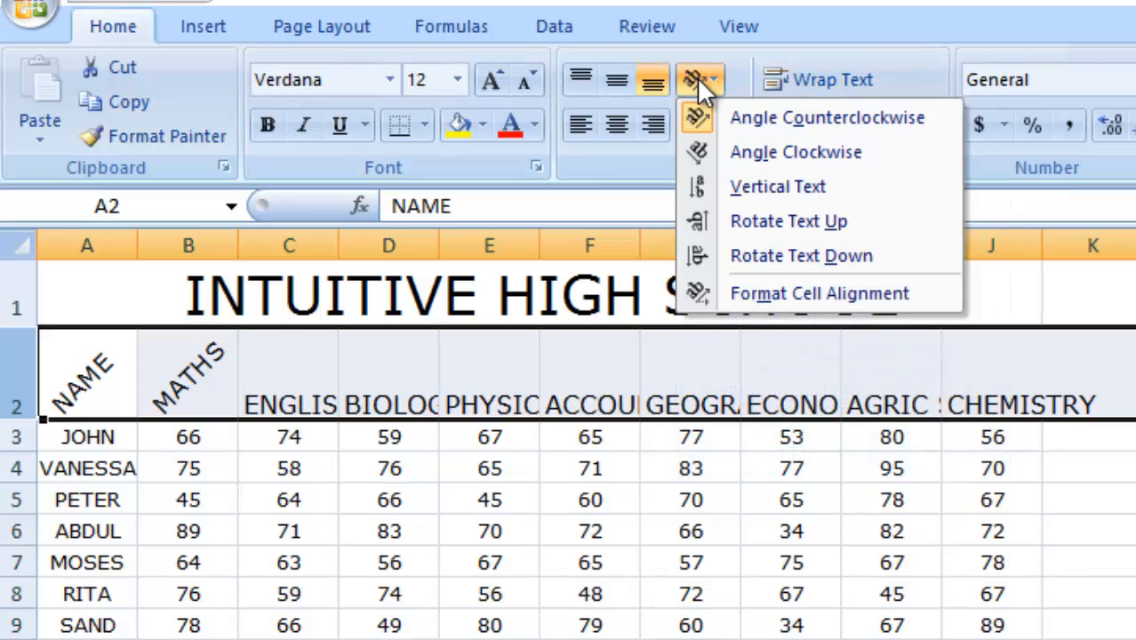
pyautogui.click(742, 119)
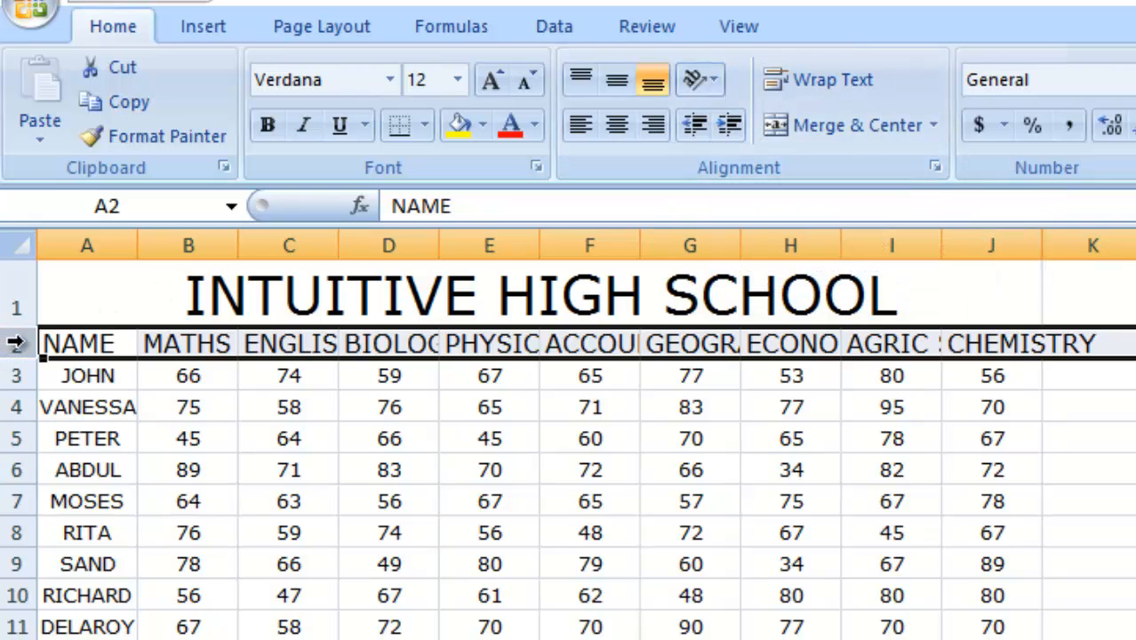
pyautogui.click(701, 76)
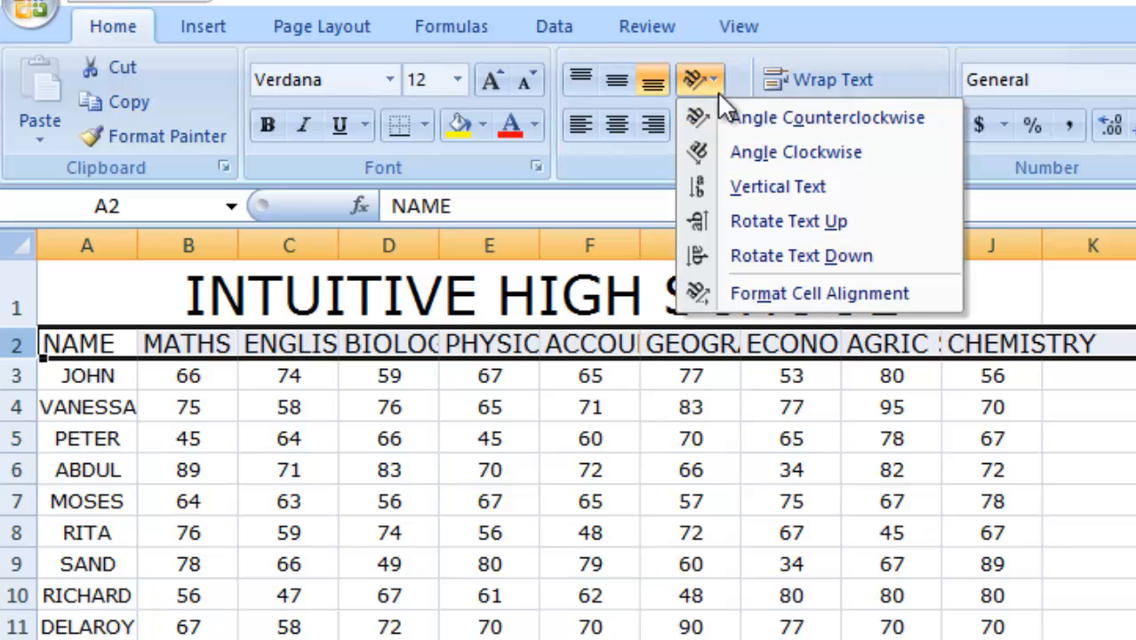
pyautogui.click(738, 123)
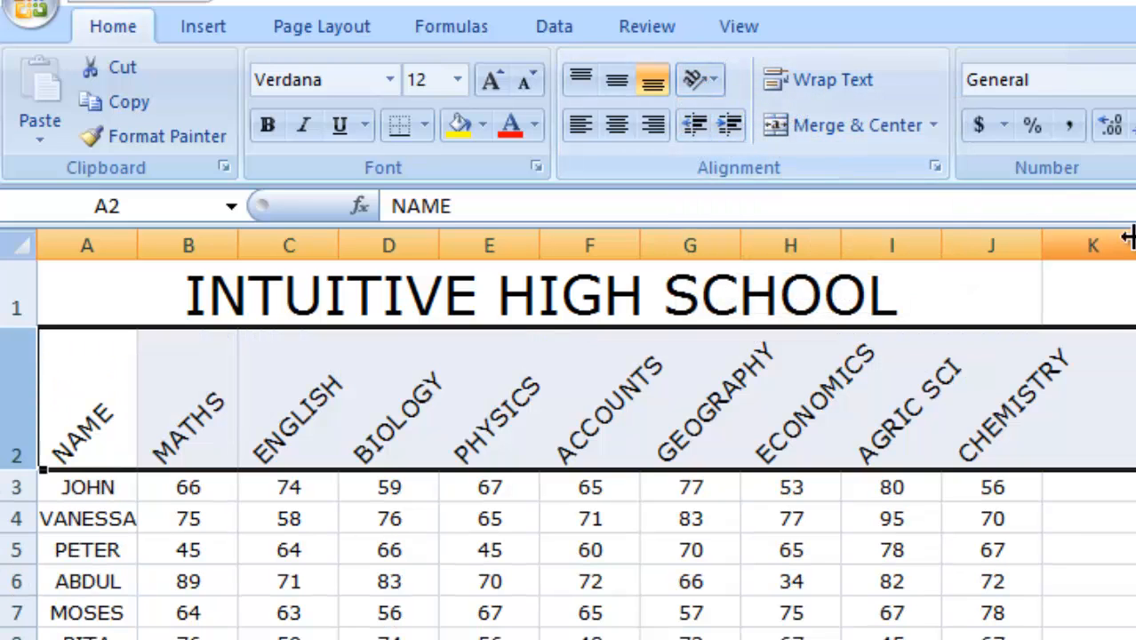
# Adjust the widths of columns C through J so the angled headers fit.
pyautogui.click(1135, 638)
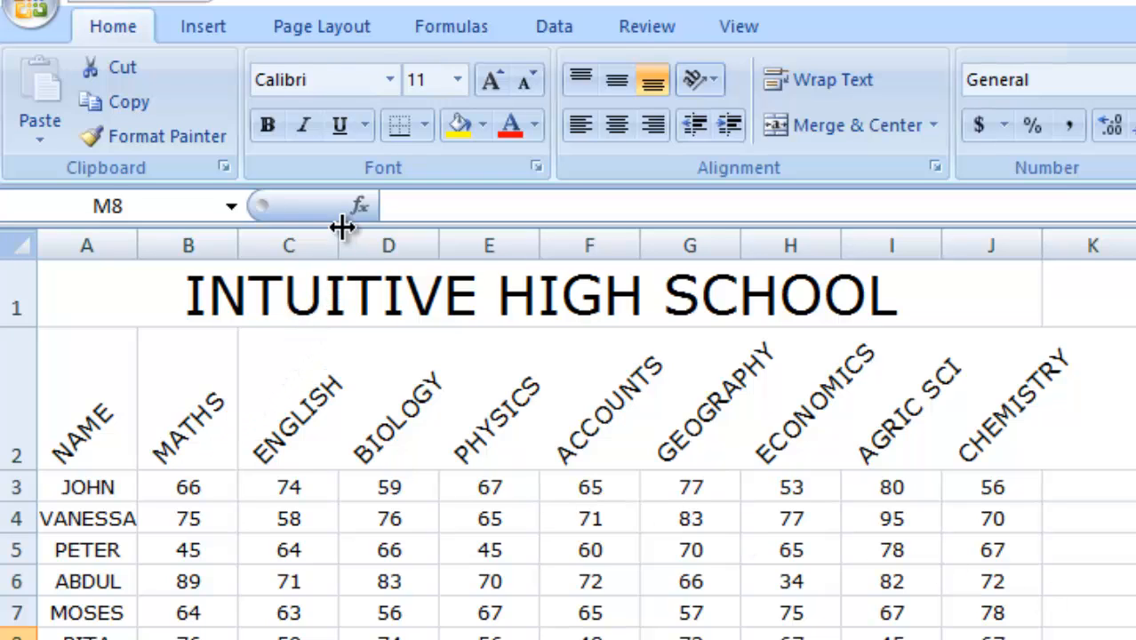
pyautogui.moveTo(338, 244); pyautogui.dragTo(348, 244)
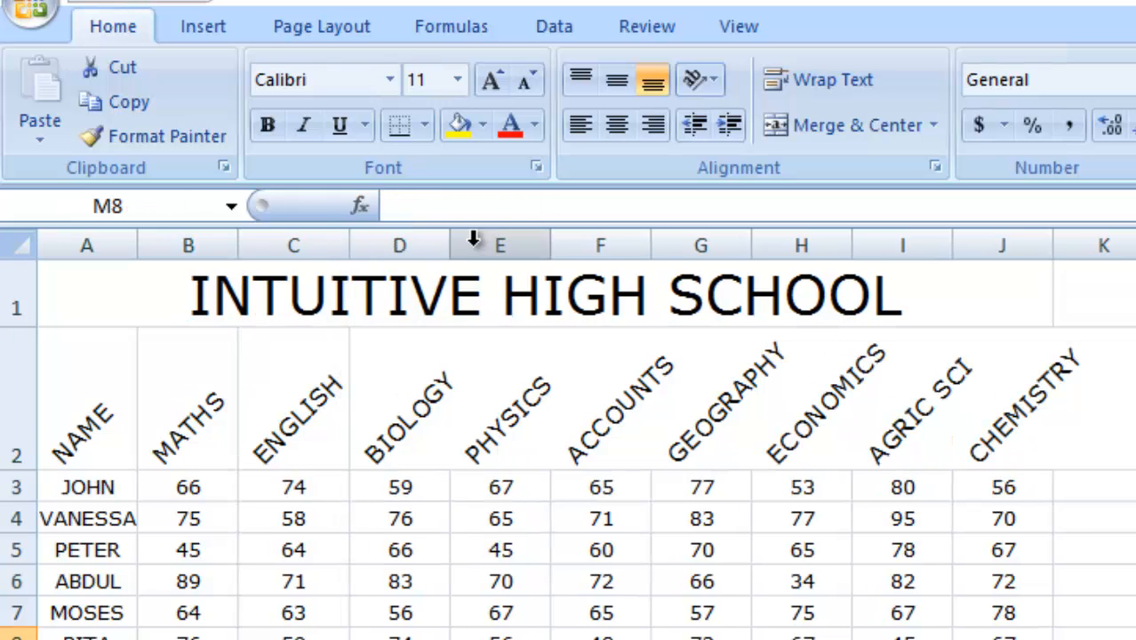
pyautogui.moveTo(450, 246); pyautogui.dragTo(461, 246)
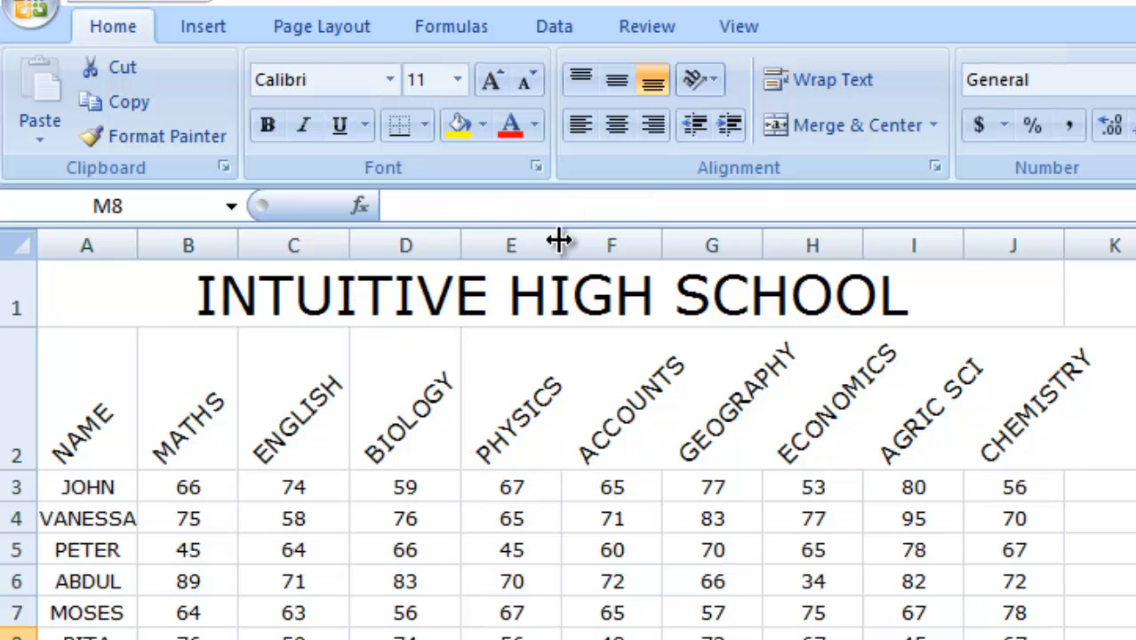
pyautogui.moveTo(561, 244); pyautogui.dragTo(572, 244)
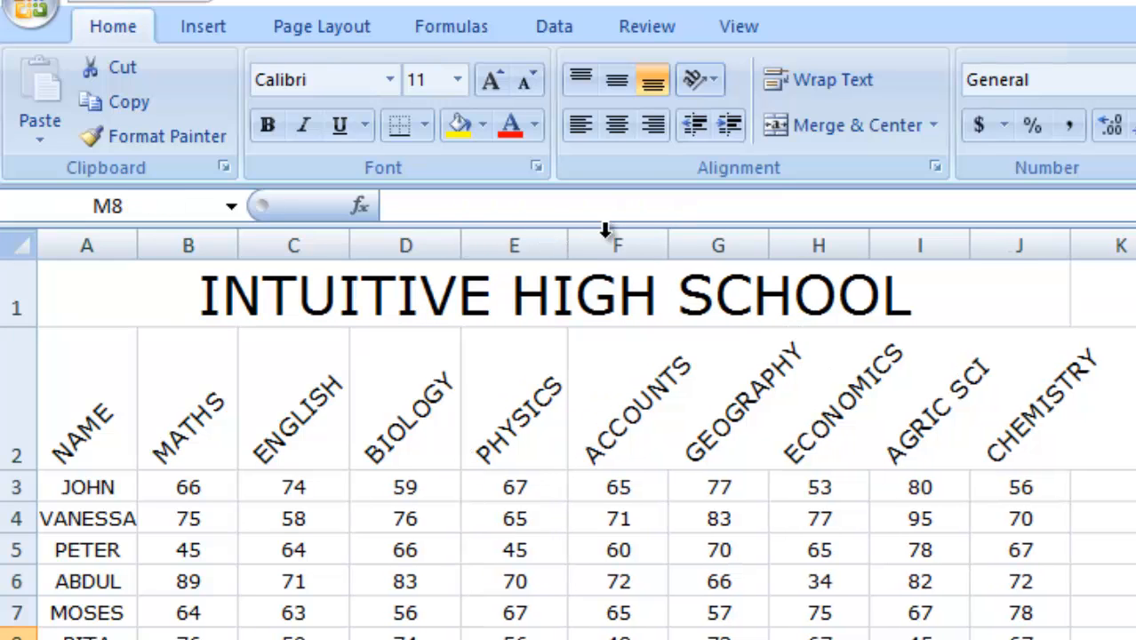
pyautogui.moveTo(669, 234); pyautogui.dragTo(693, 234)
pyautogui.moveTo(779, 233); pyautogui.dragTo(813, 234)
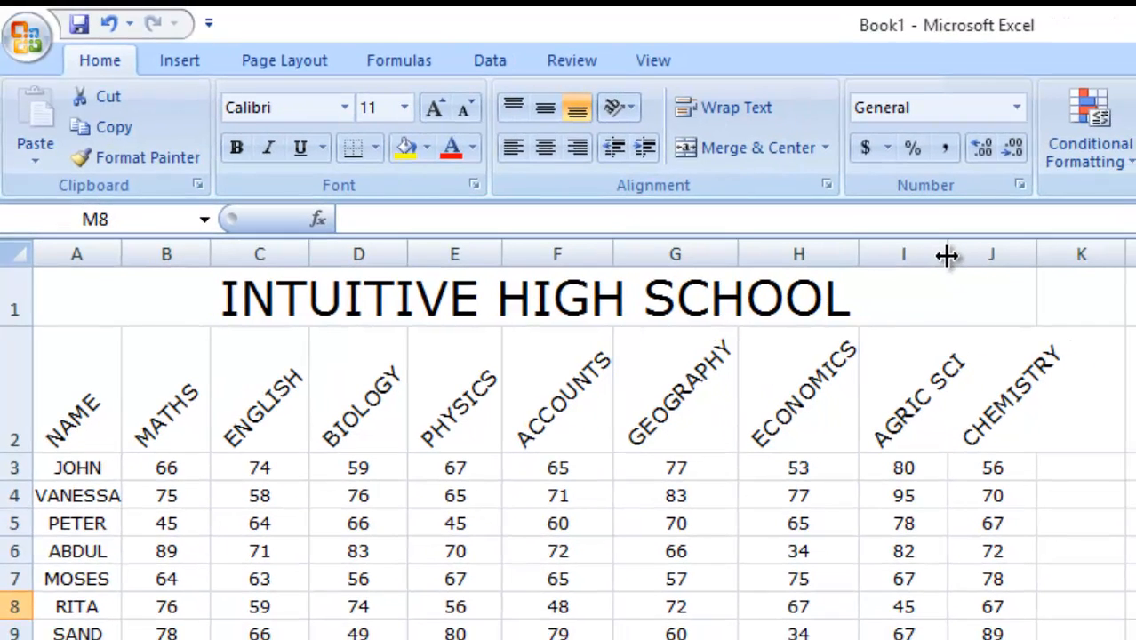
pyautogui.moveTo(1000, 251); pyautogui.dragTo(973, 255)
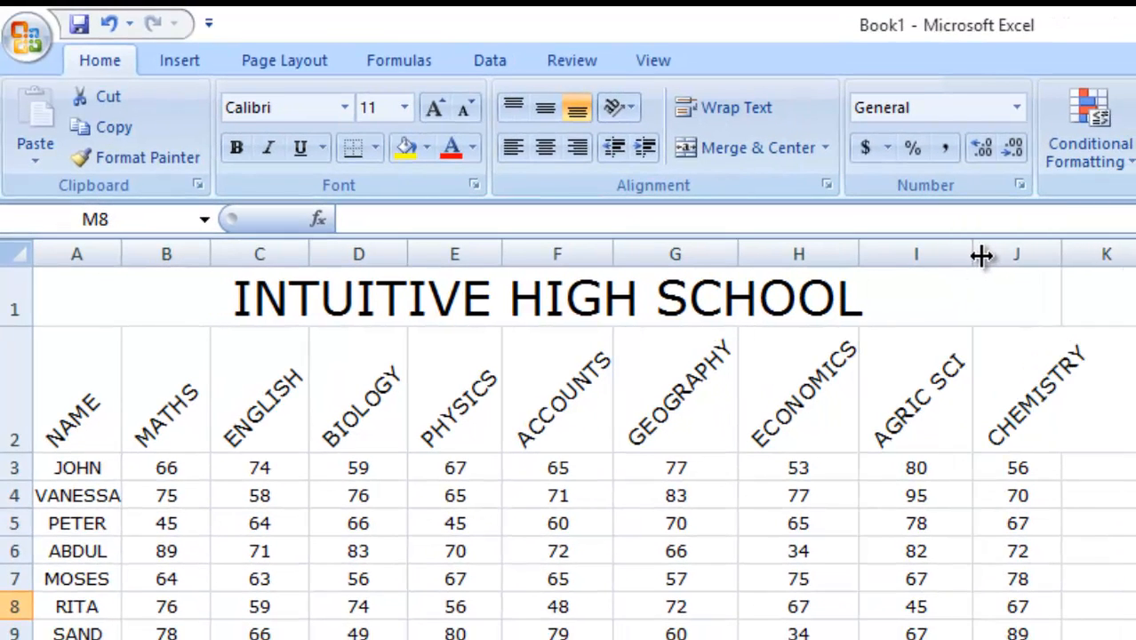
pyautogui.moveTo(1061, 255); pyautogui.dragTo(1095, 256)
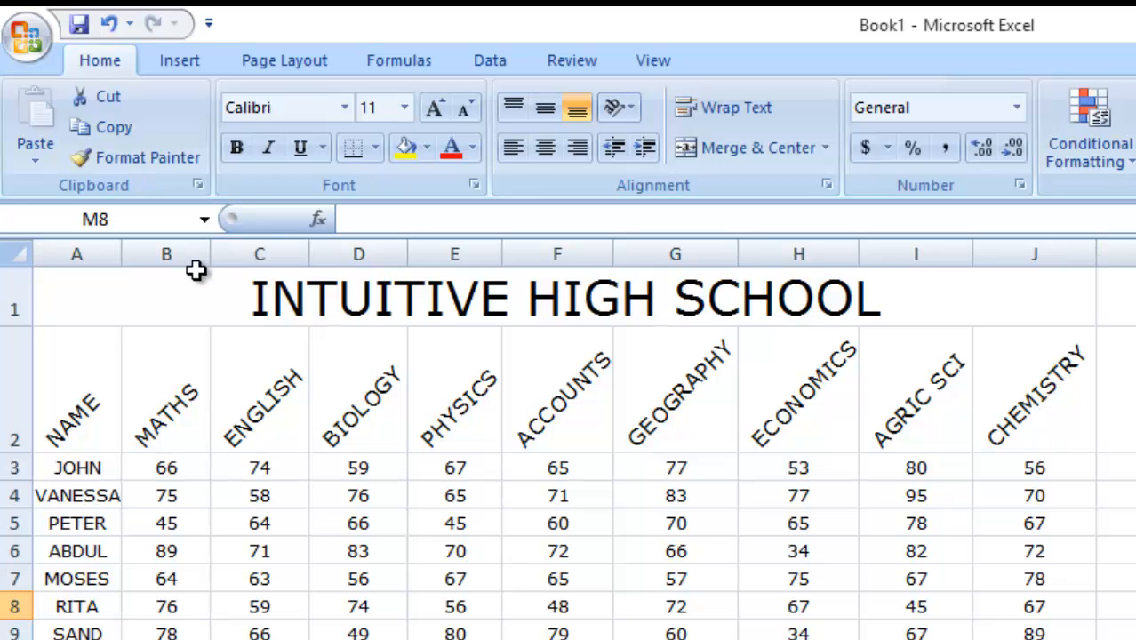
pyautogui.click(76, 311)
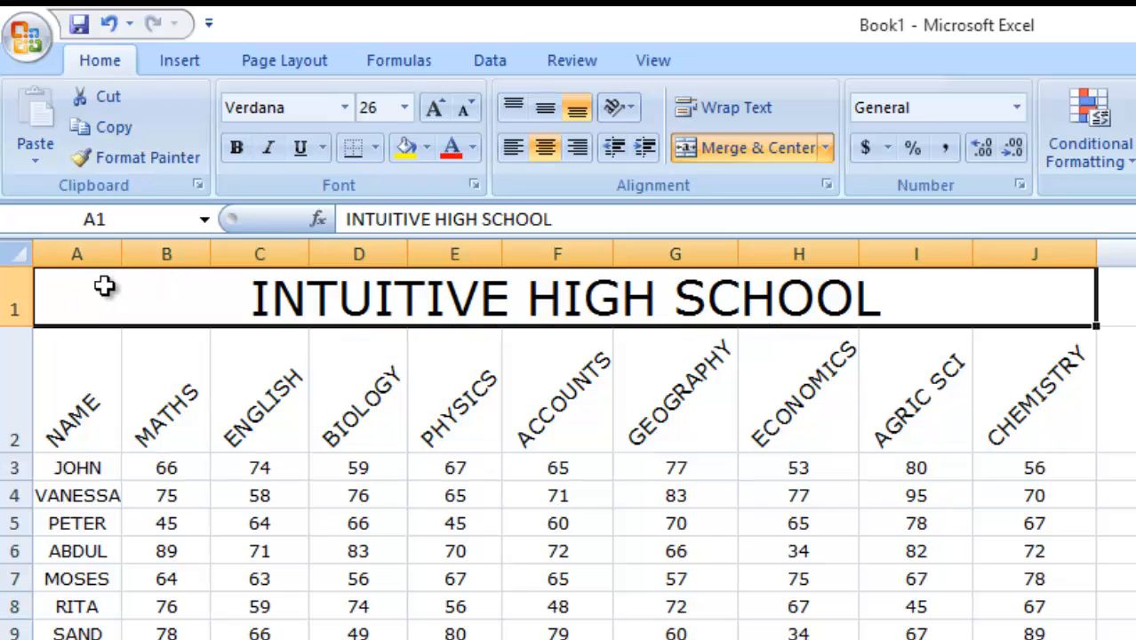
pyautogui.doubleClick(163, 312)
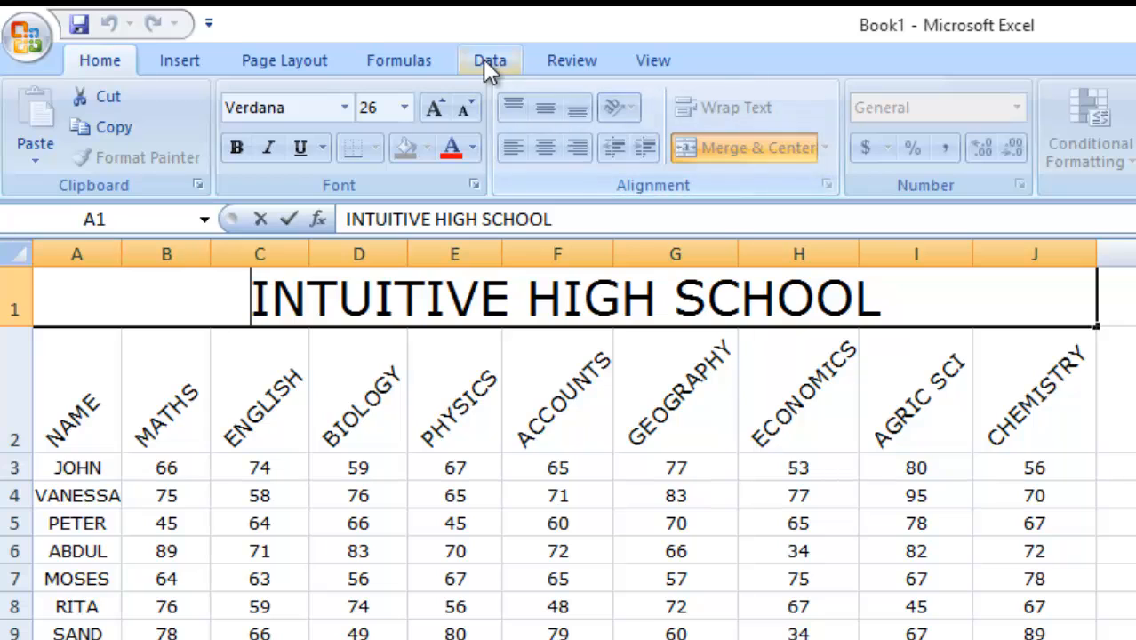
pyautogui.click(160, 59)
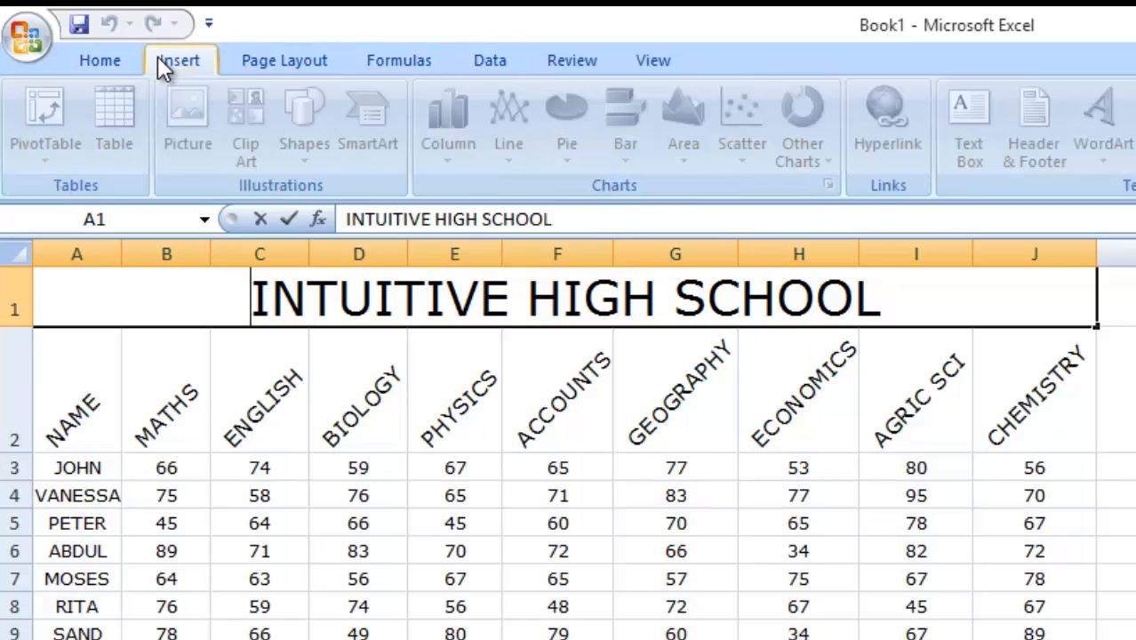
pyautogui.click(109, 60)
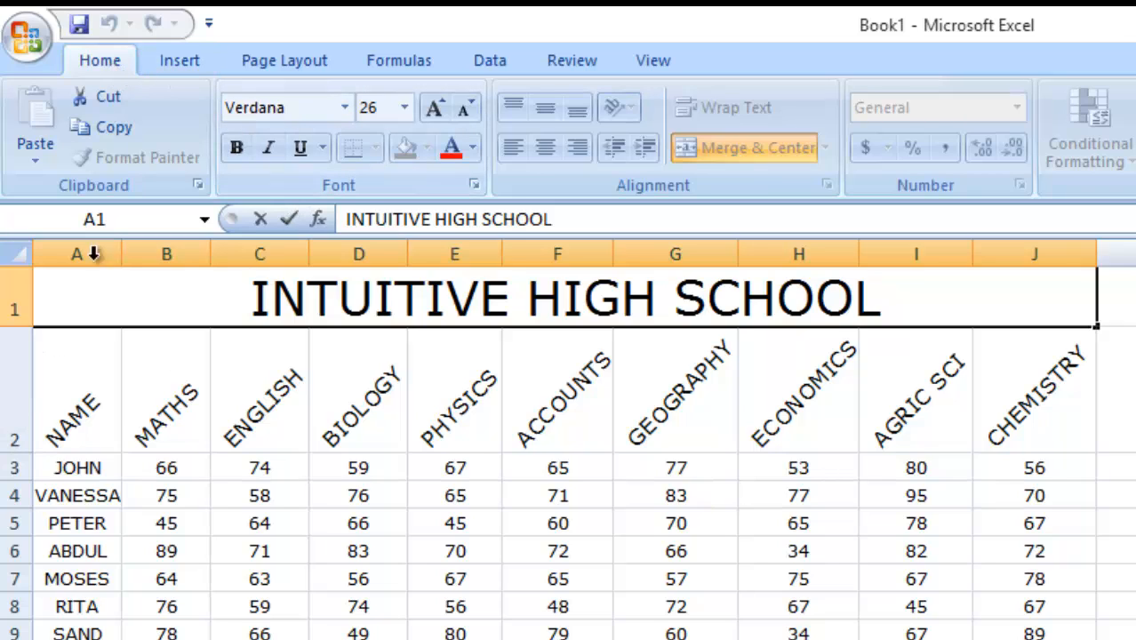
# Insert the logo picture from the Desktop into the sheet.
pyautogui.click(399, 320)
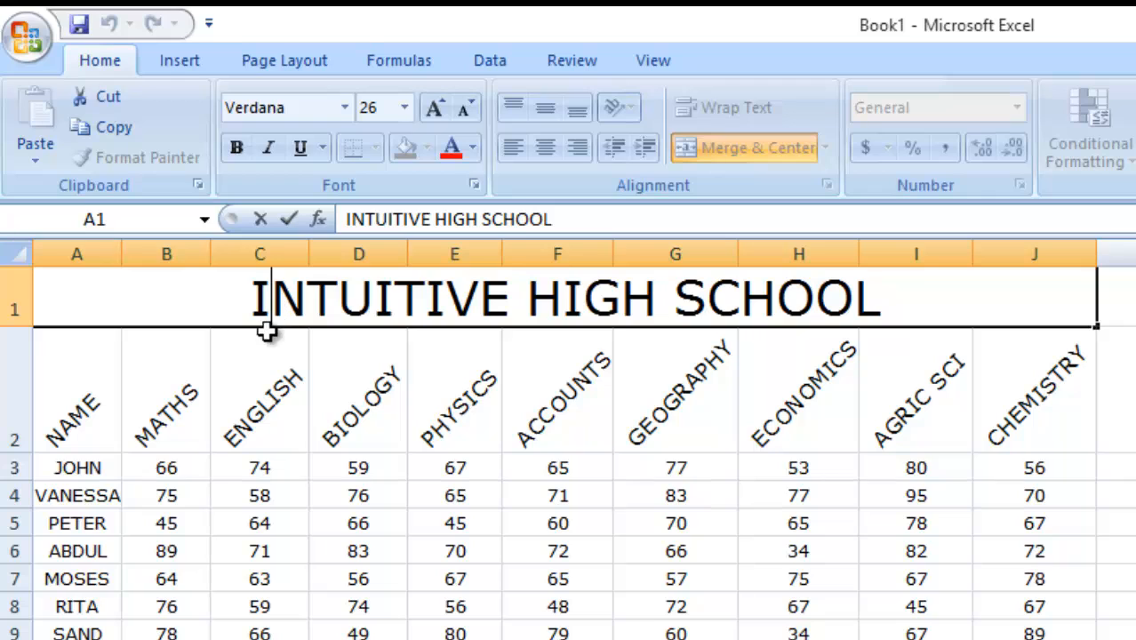
pyautogui.click(240, 371)
pyautogui.click(150, 318)
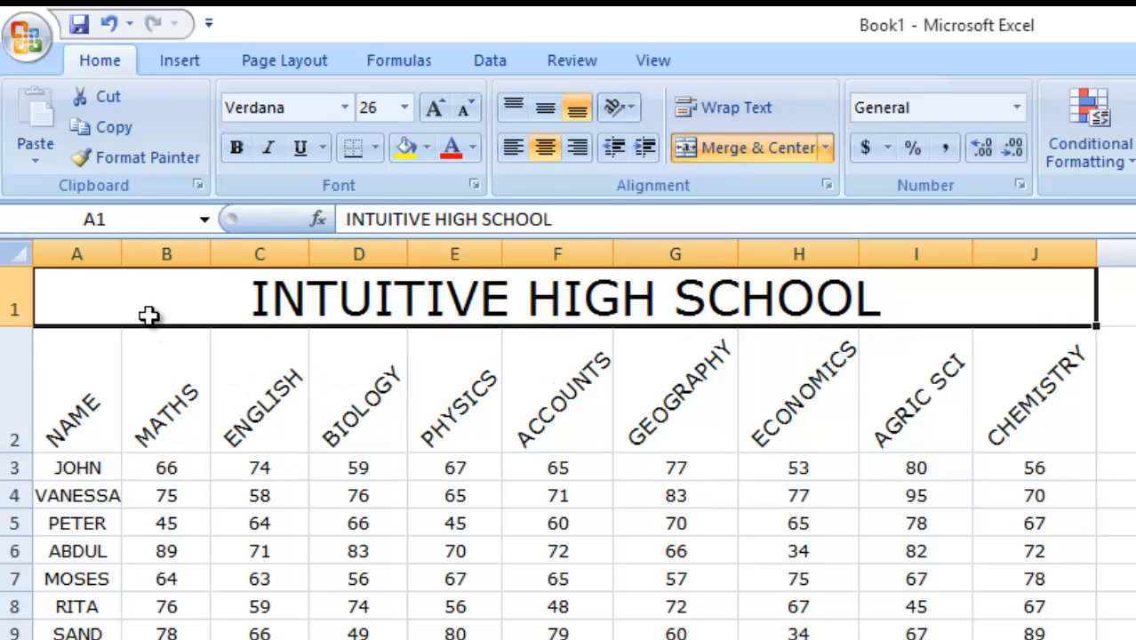
pyautogui.click(178, 62)
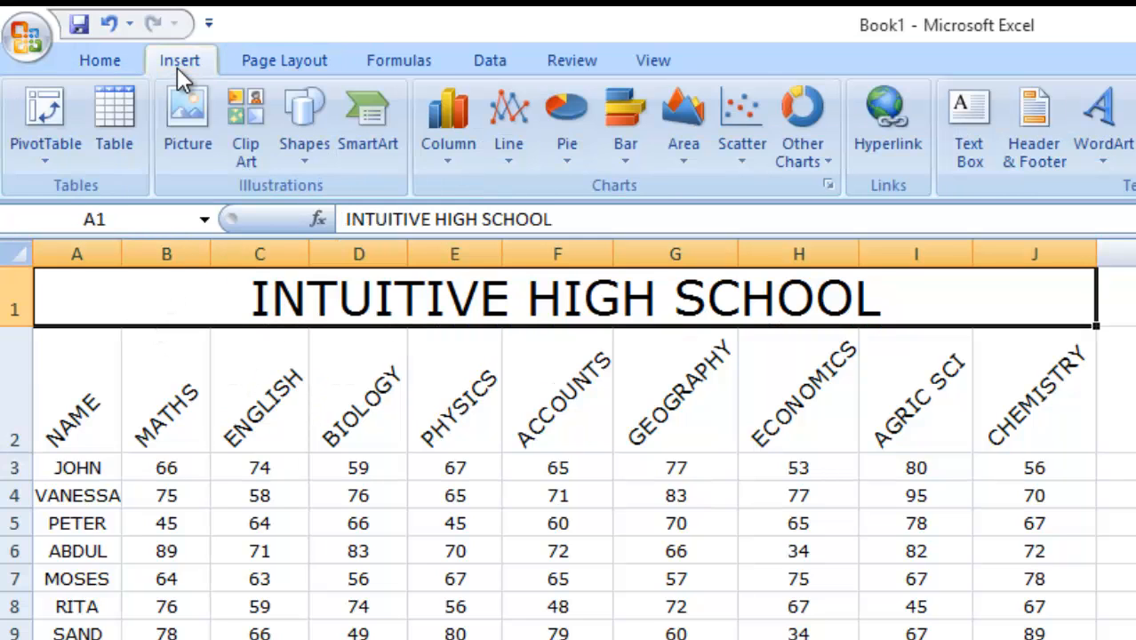
pyautogui.click(188, 116)
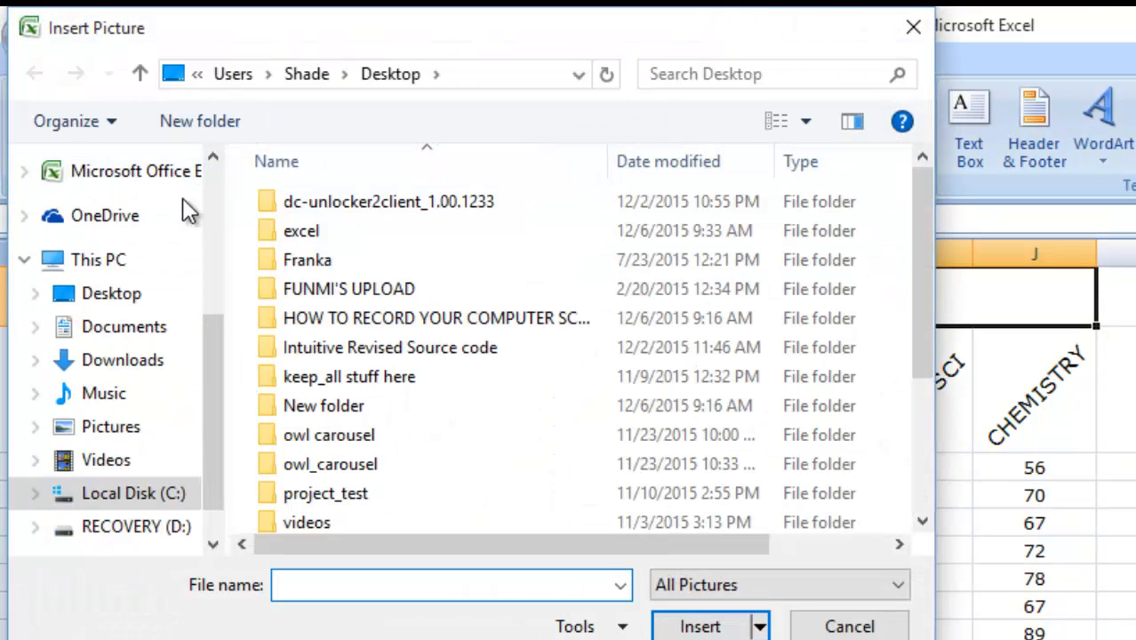
pyautogui.click(85, 296)
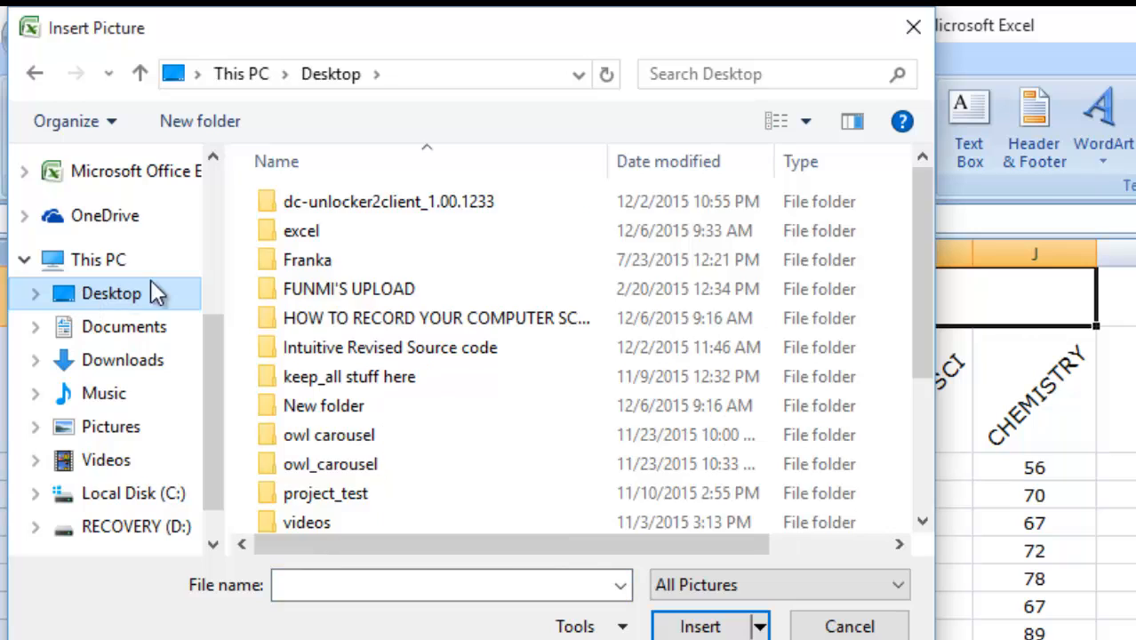
pyautogui.moveTo(914, 365); pyautogui.dragTo(926, 478)
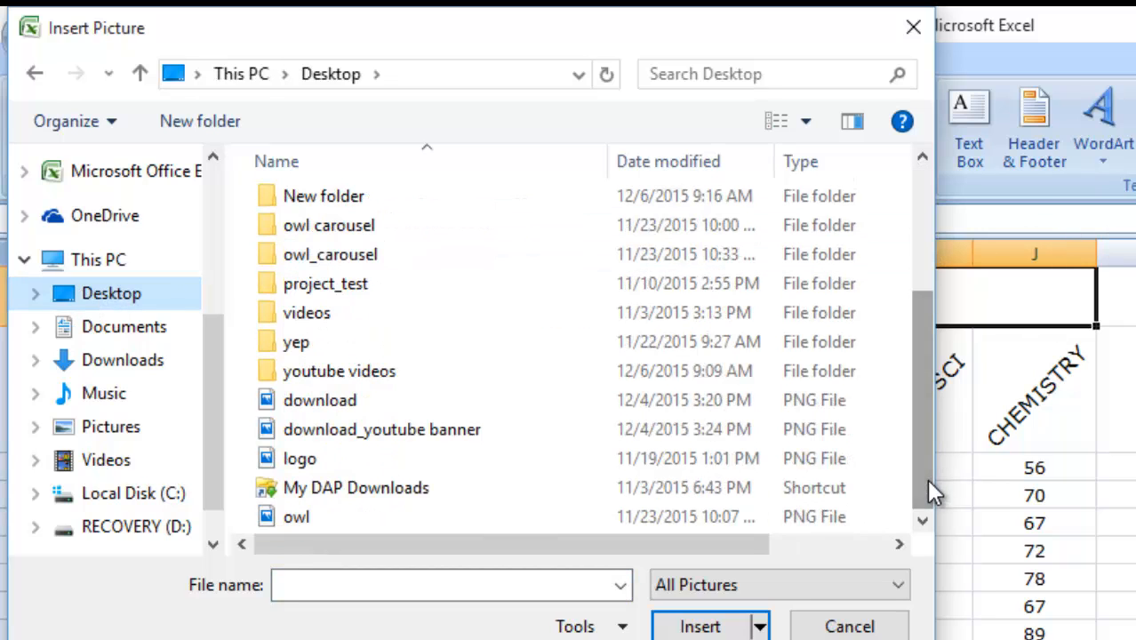
pyautogui.doubleClick(292, 453)
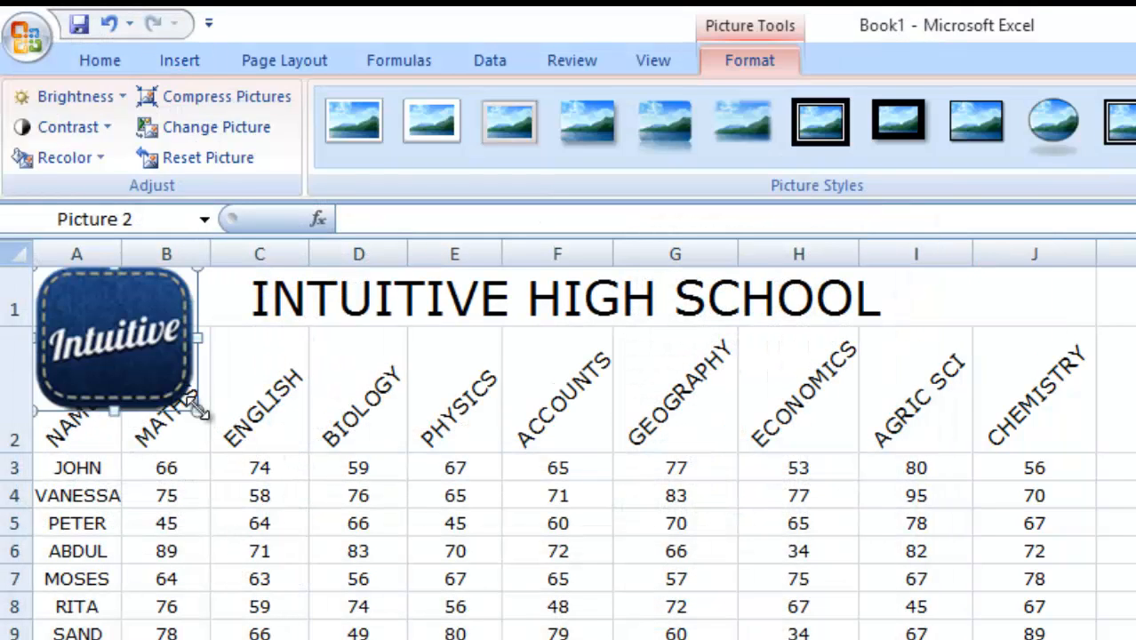
# Shrink the logo to fit row 1 and place it just left of the INTUITIVE HIGH SCHOOL title.
pyautogui.moveTo(190, 405); pyautogui.dragTo(201, 320)
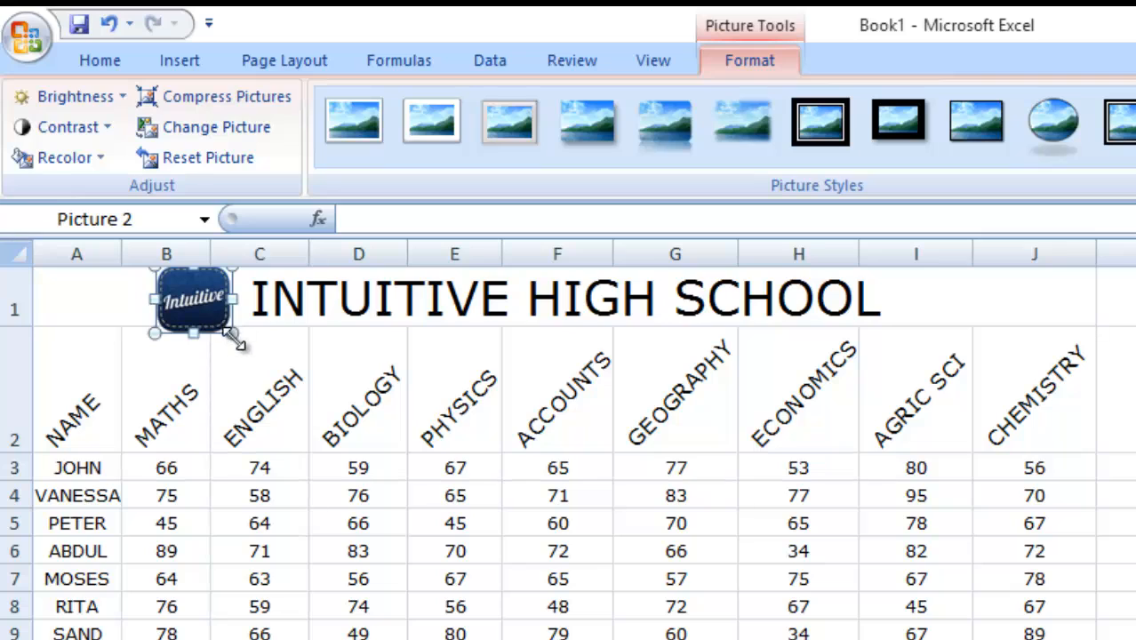
pyautogui.moveTo(233, 334); pyautogui.dragTo(224, 329)
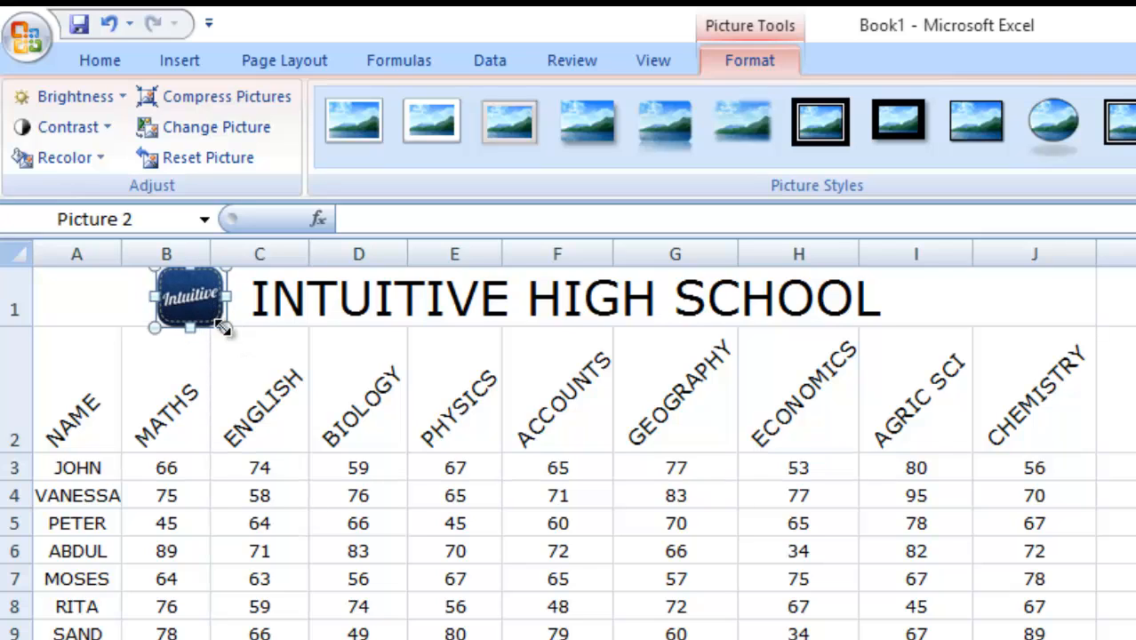
pyautogui.click(79, 312)
pyautogui.click(1135, 551)
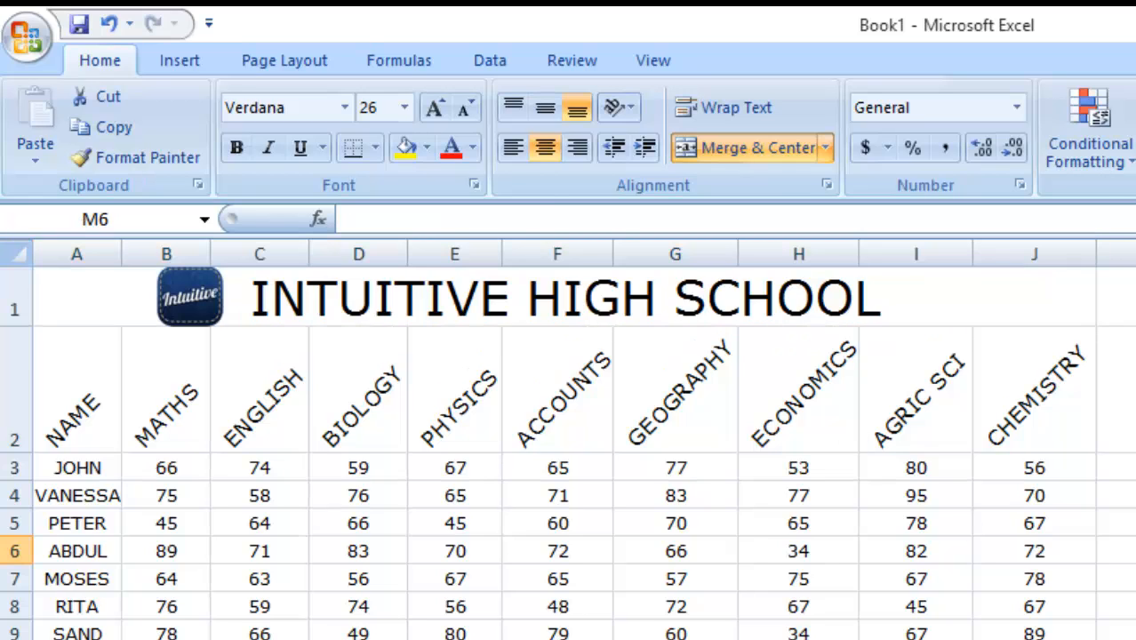